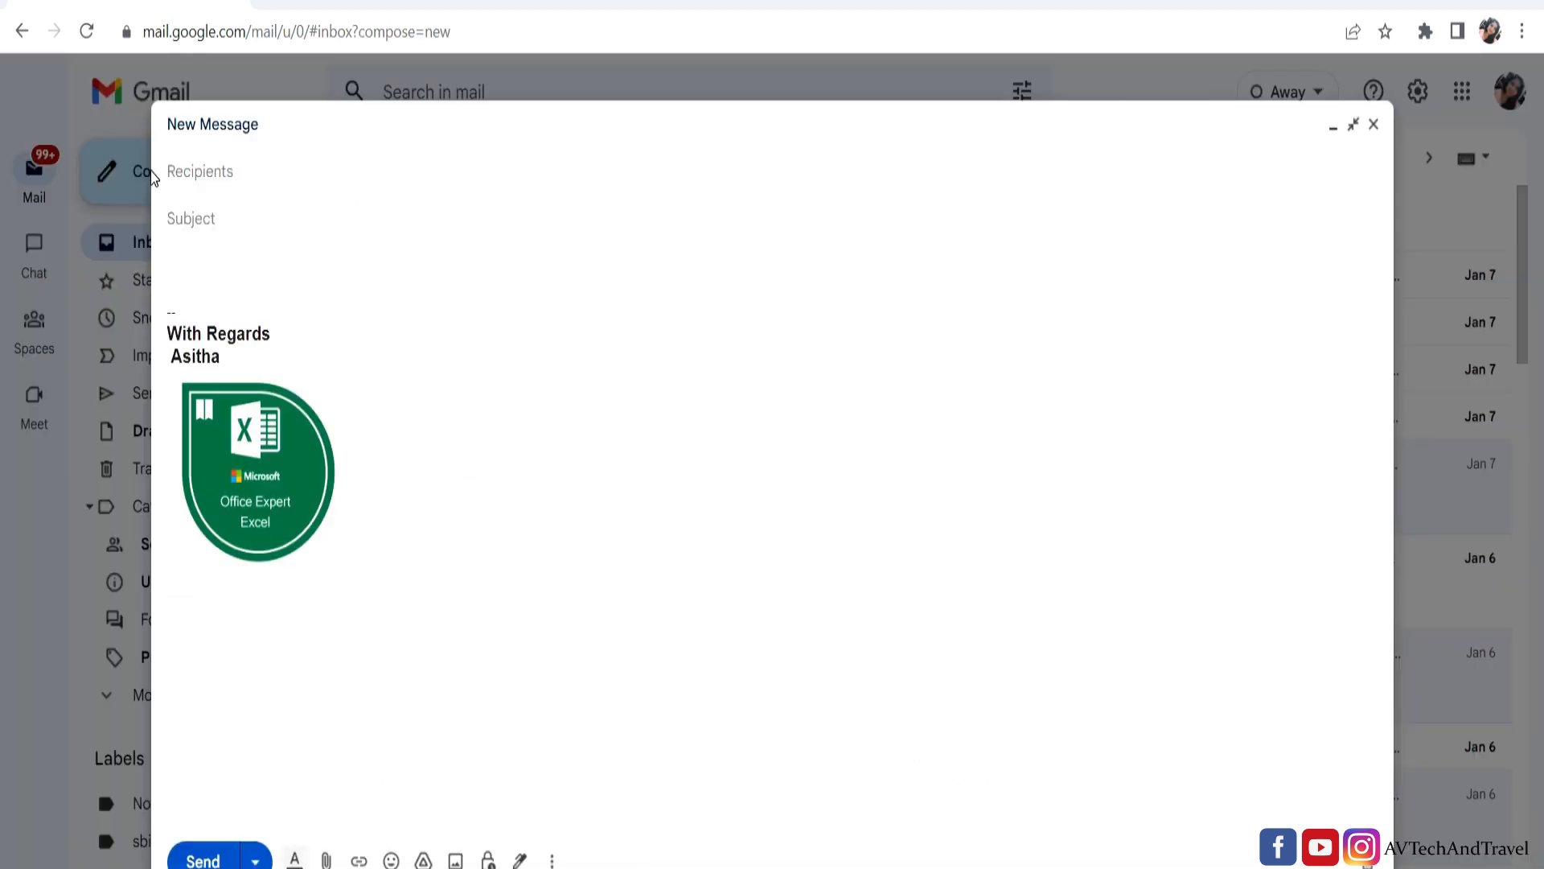
Address the new message to the first suggested contact, write "Hi" as the body and send it
type("as")
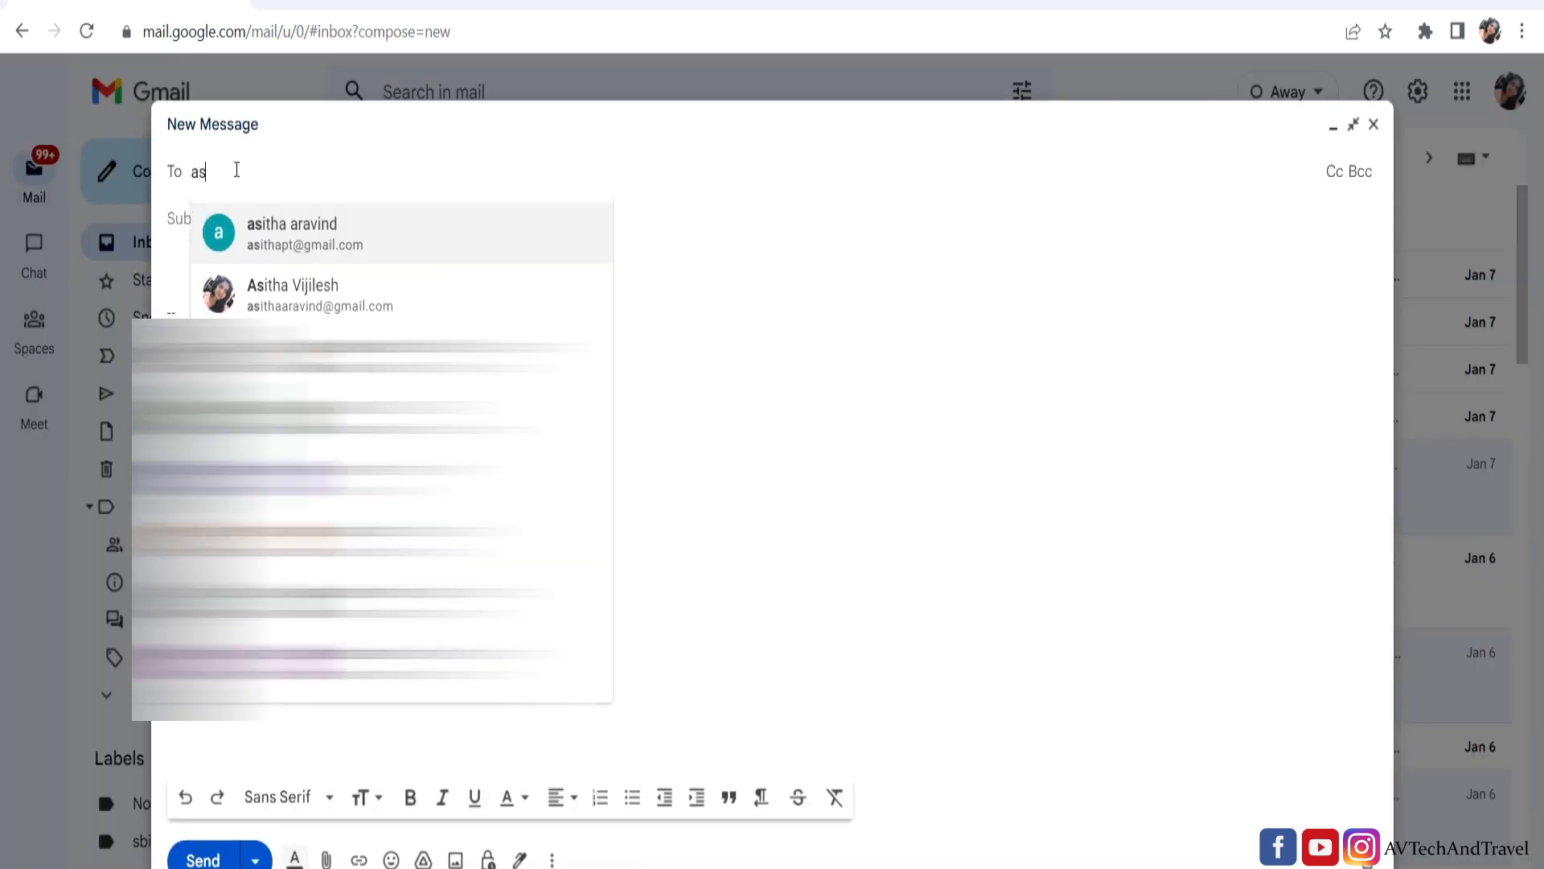
left_click(342, 254)
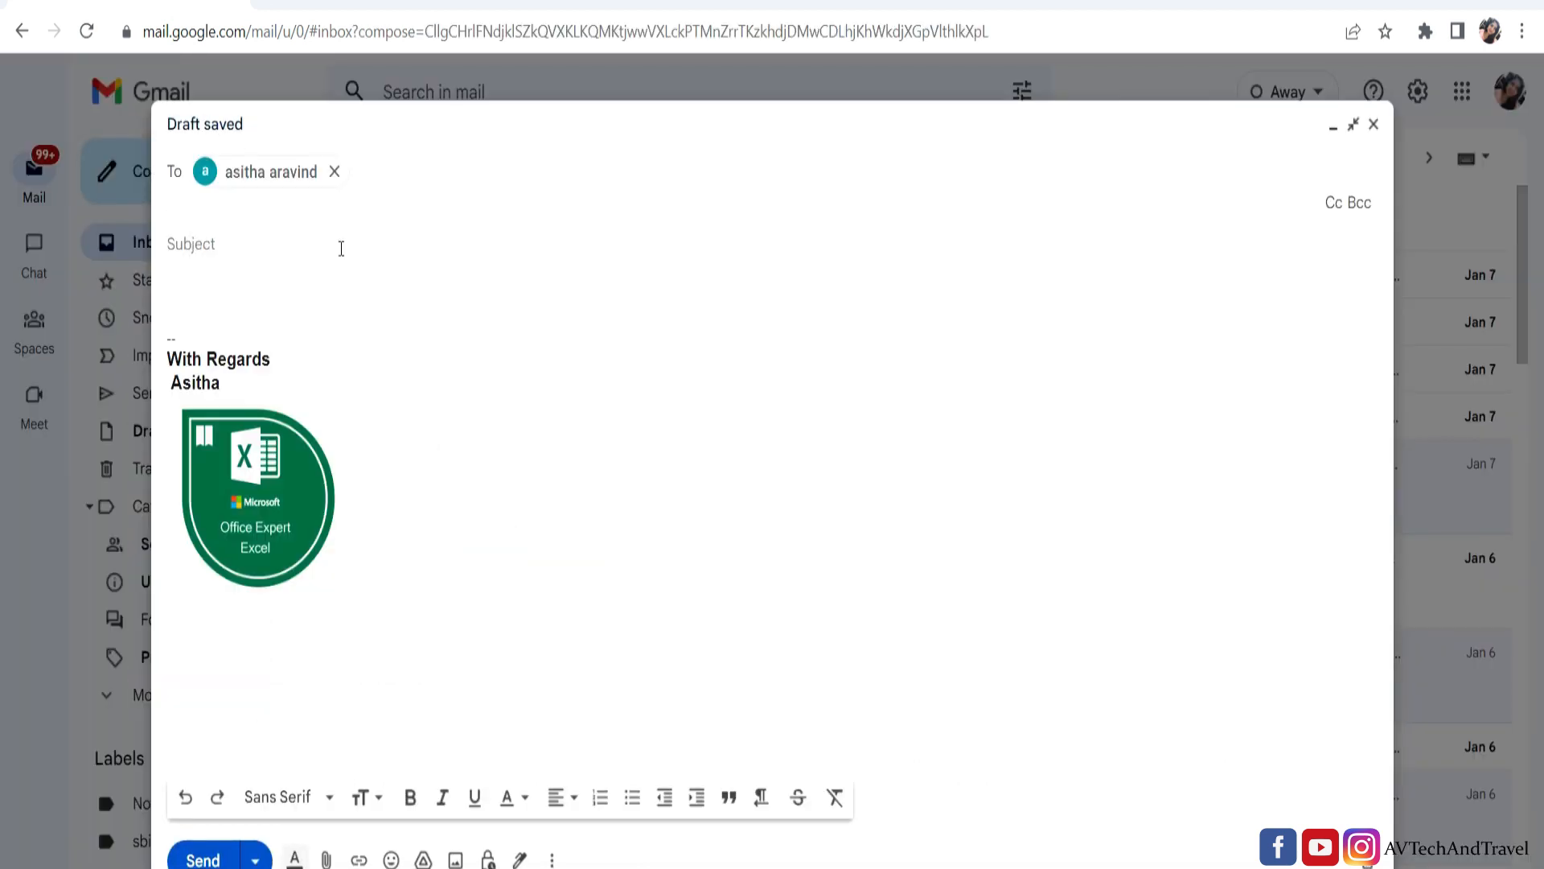
left_click(246, 301)
type("Hi")
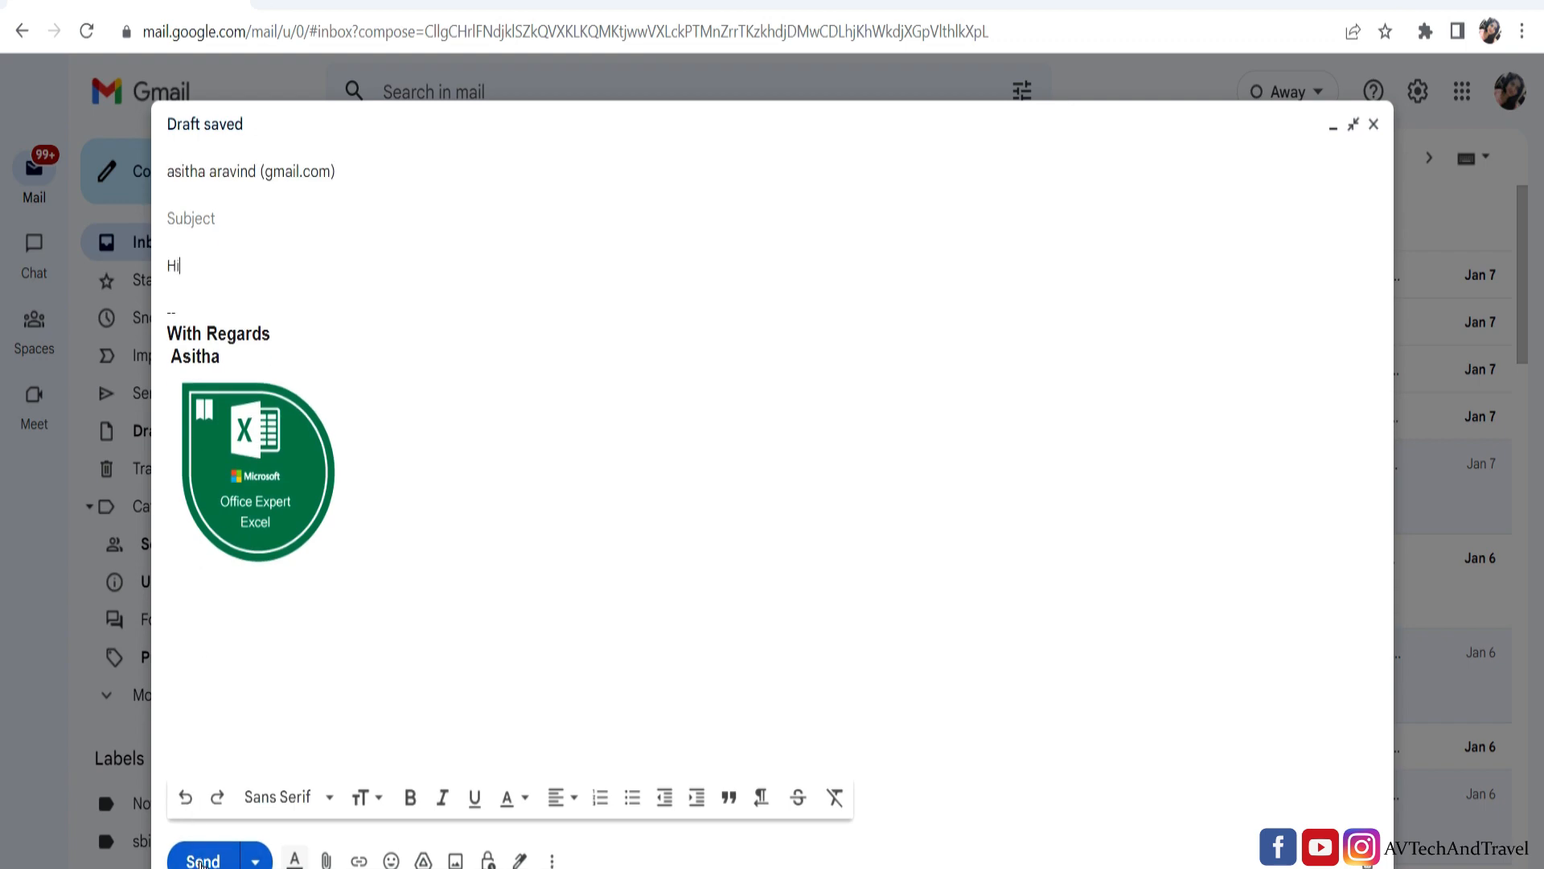
left_click(201, 835)
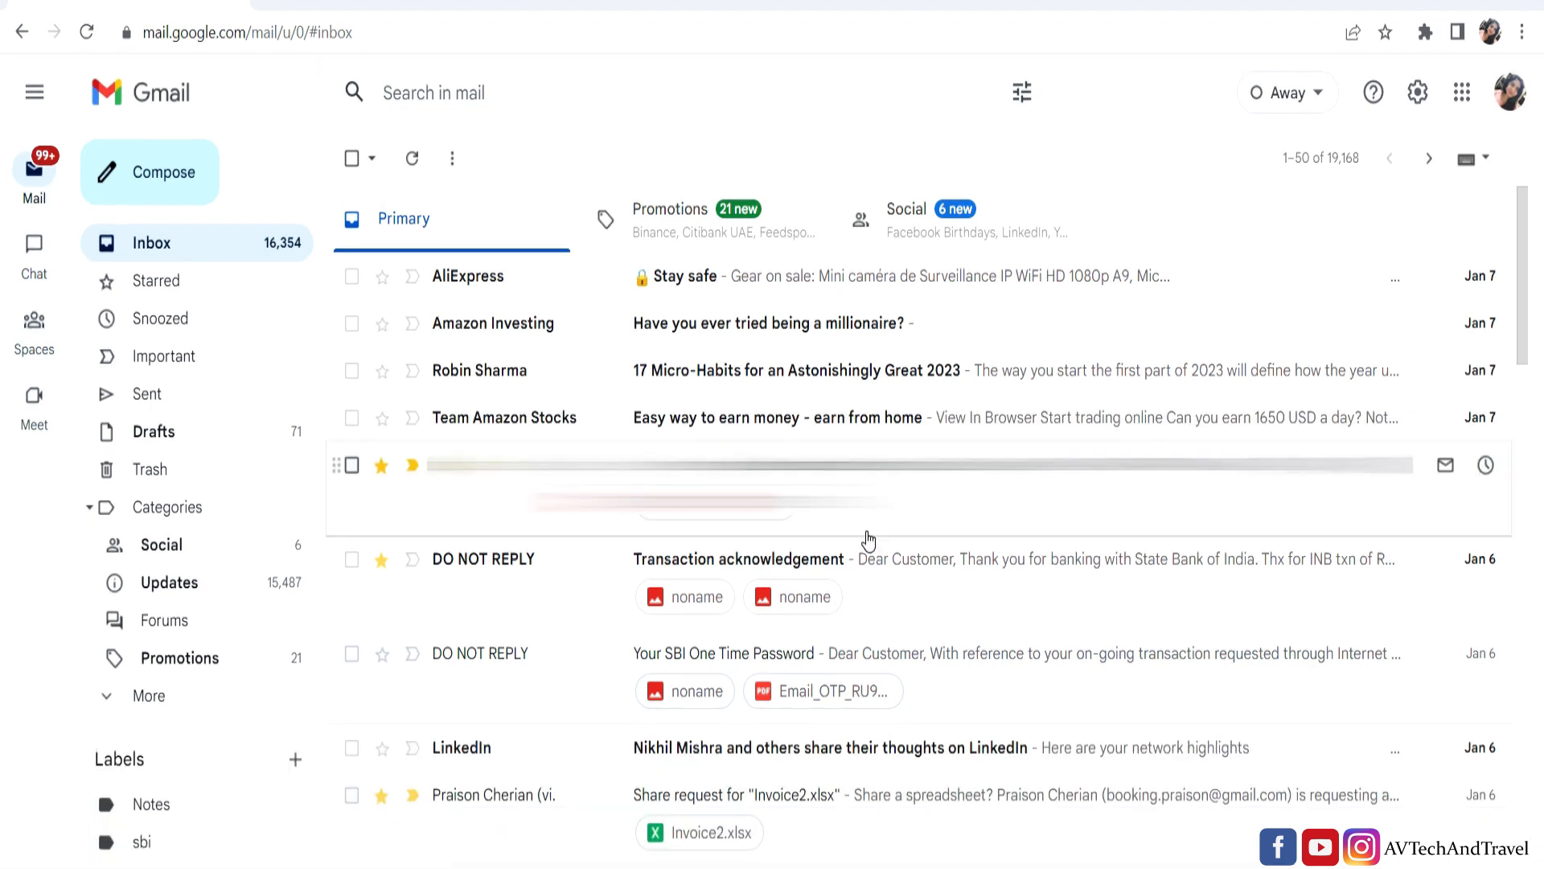
Set the Undo Send cancellation period to 30 seconds in the general settings and save the changes
left_click(1418, 94)
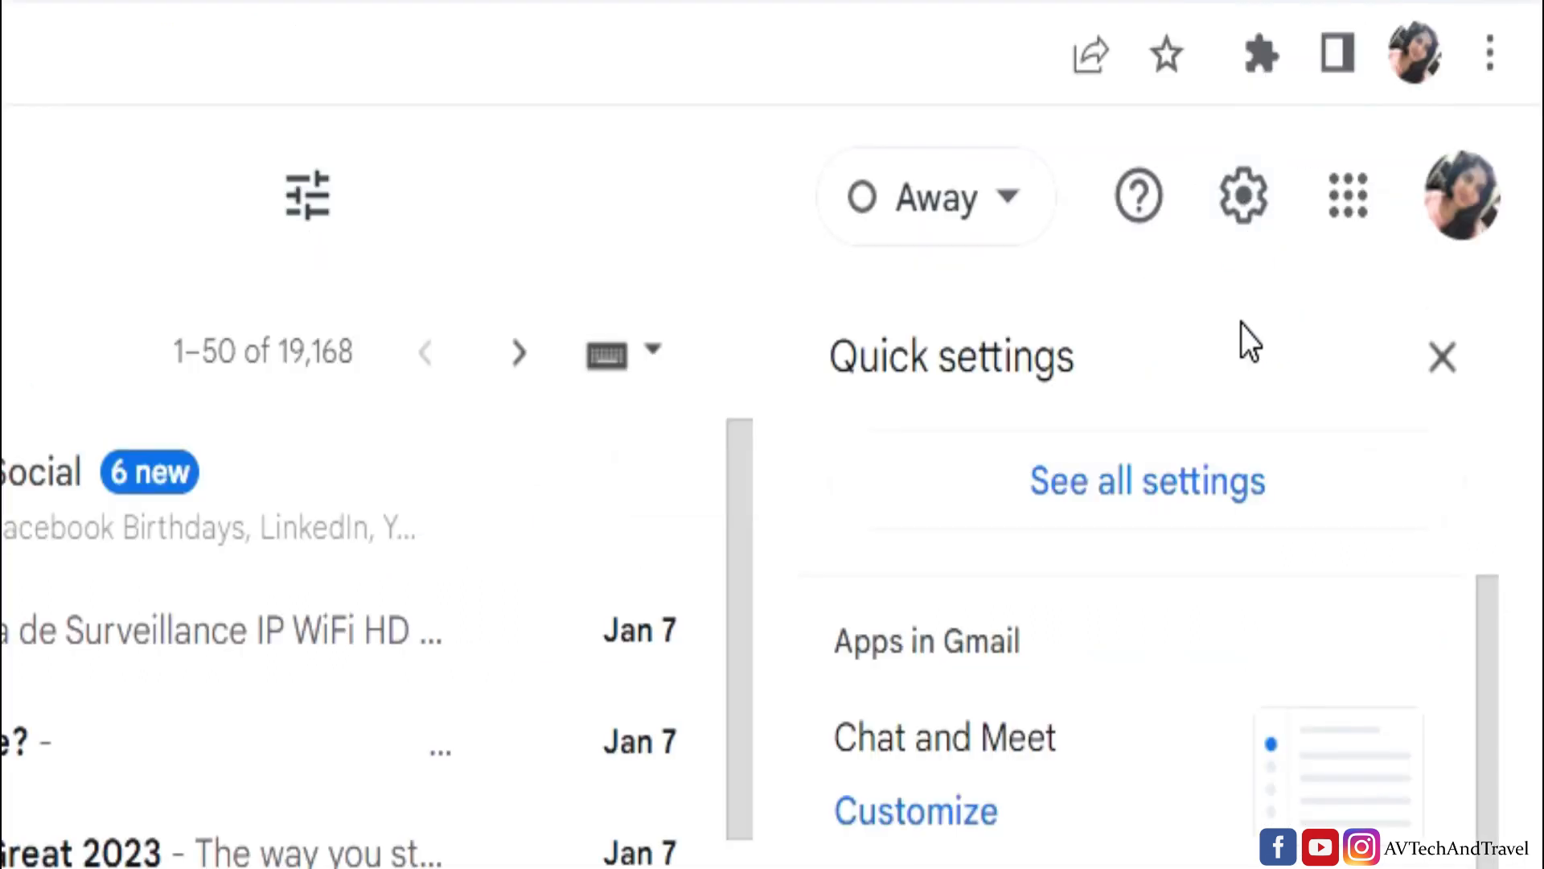
left_click(1194, 483)
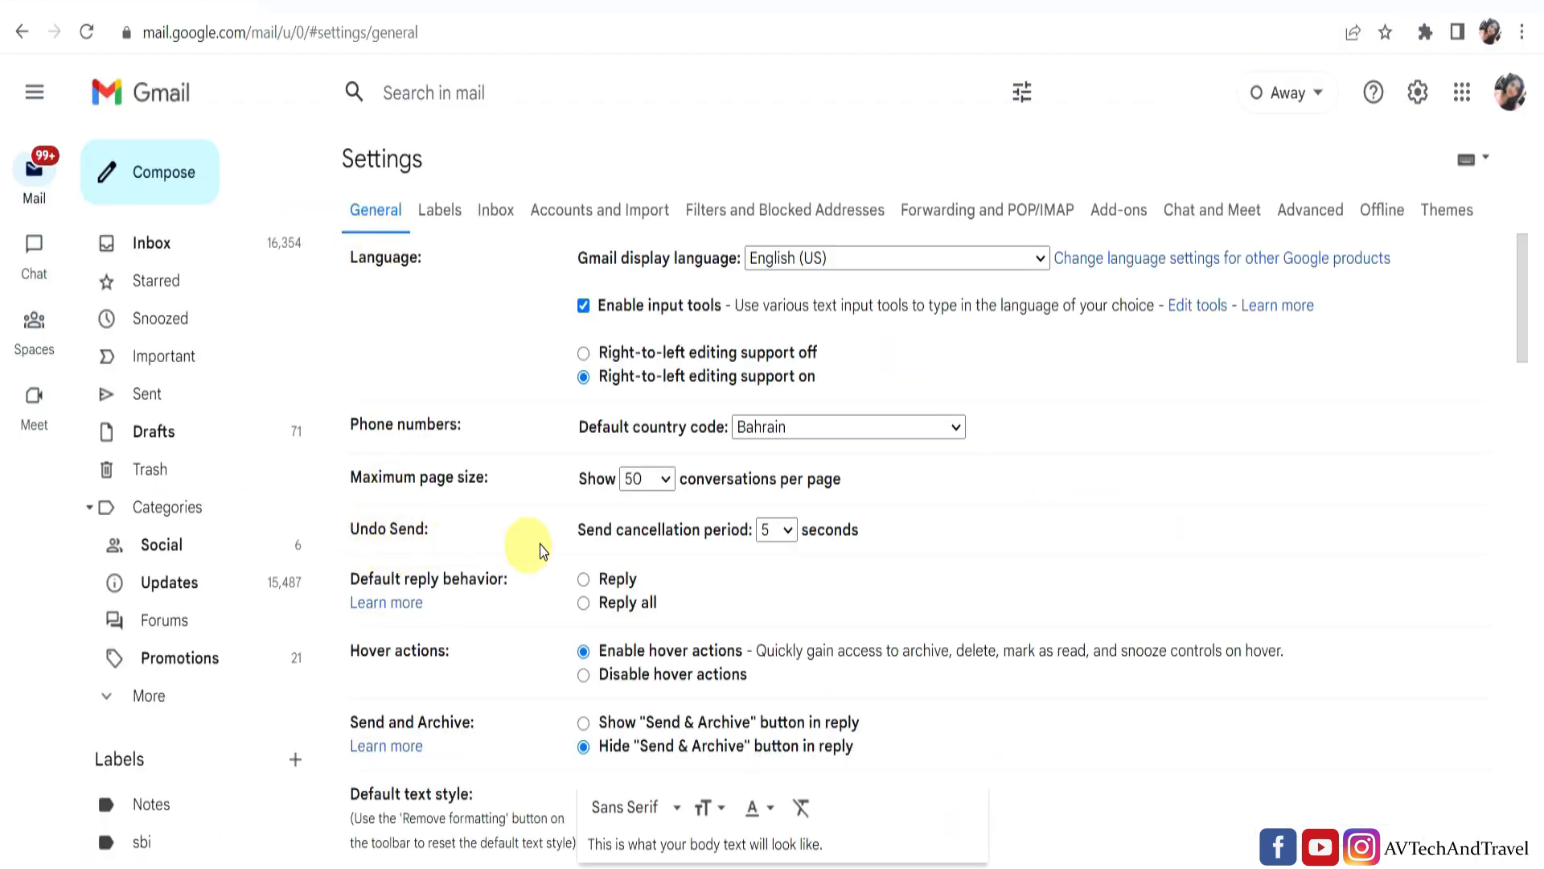
left_click(787, 532)
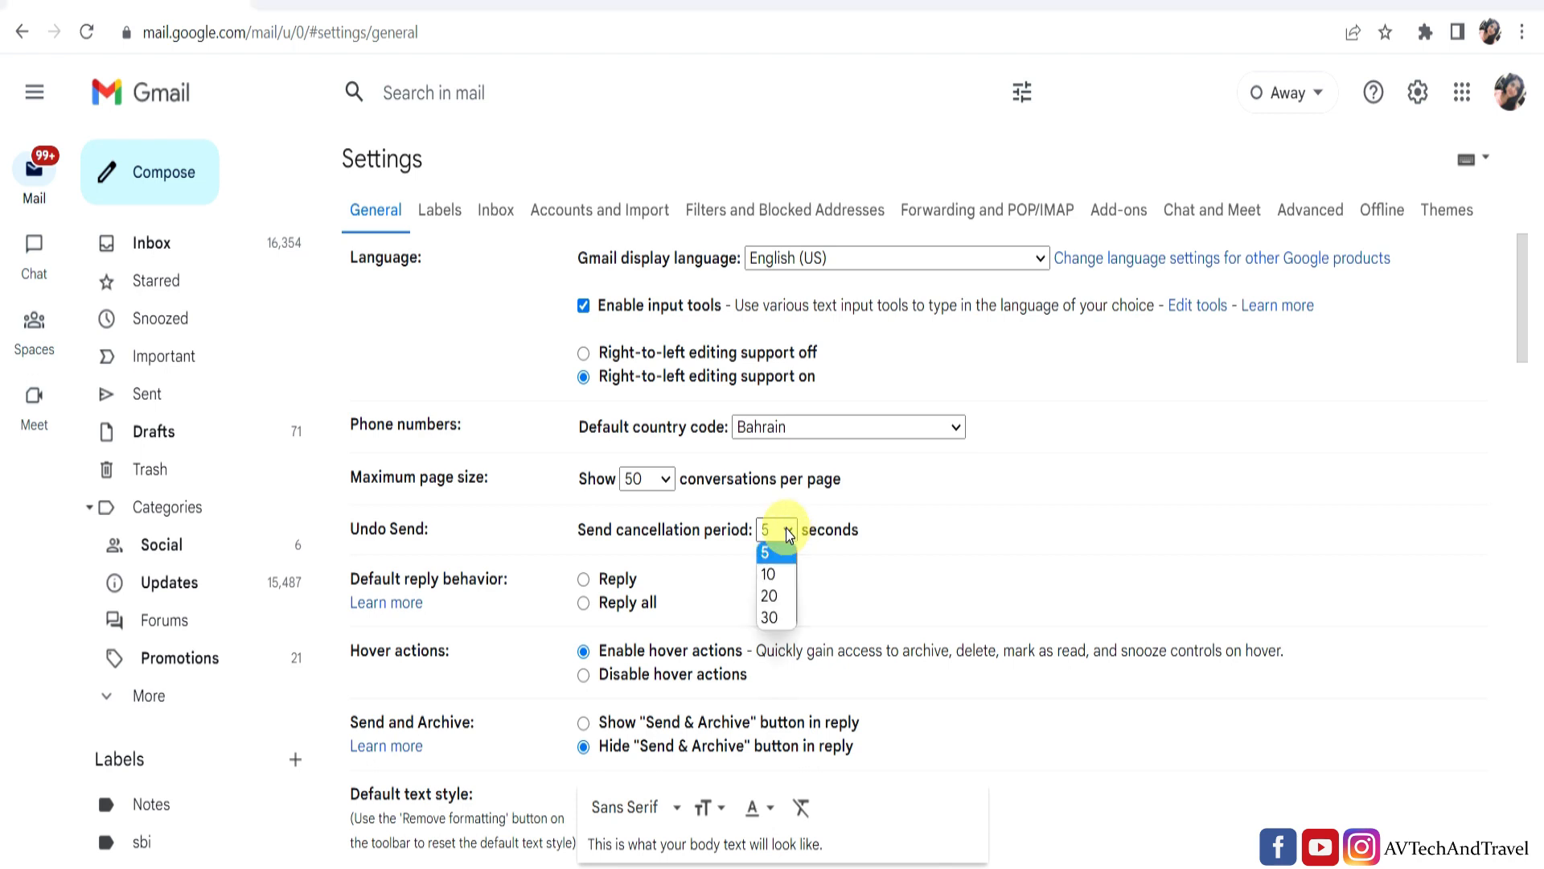
left_click(772, 618)
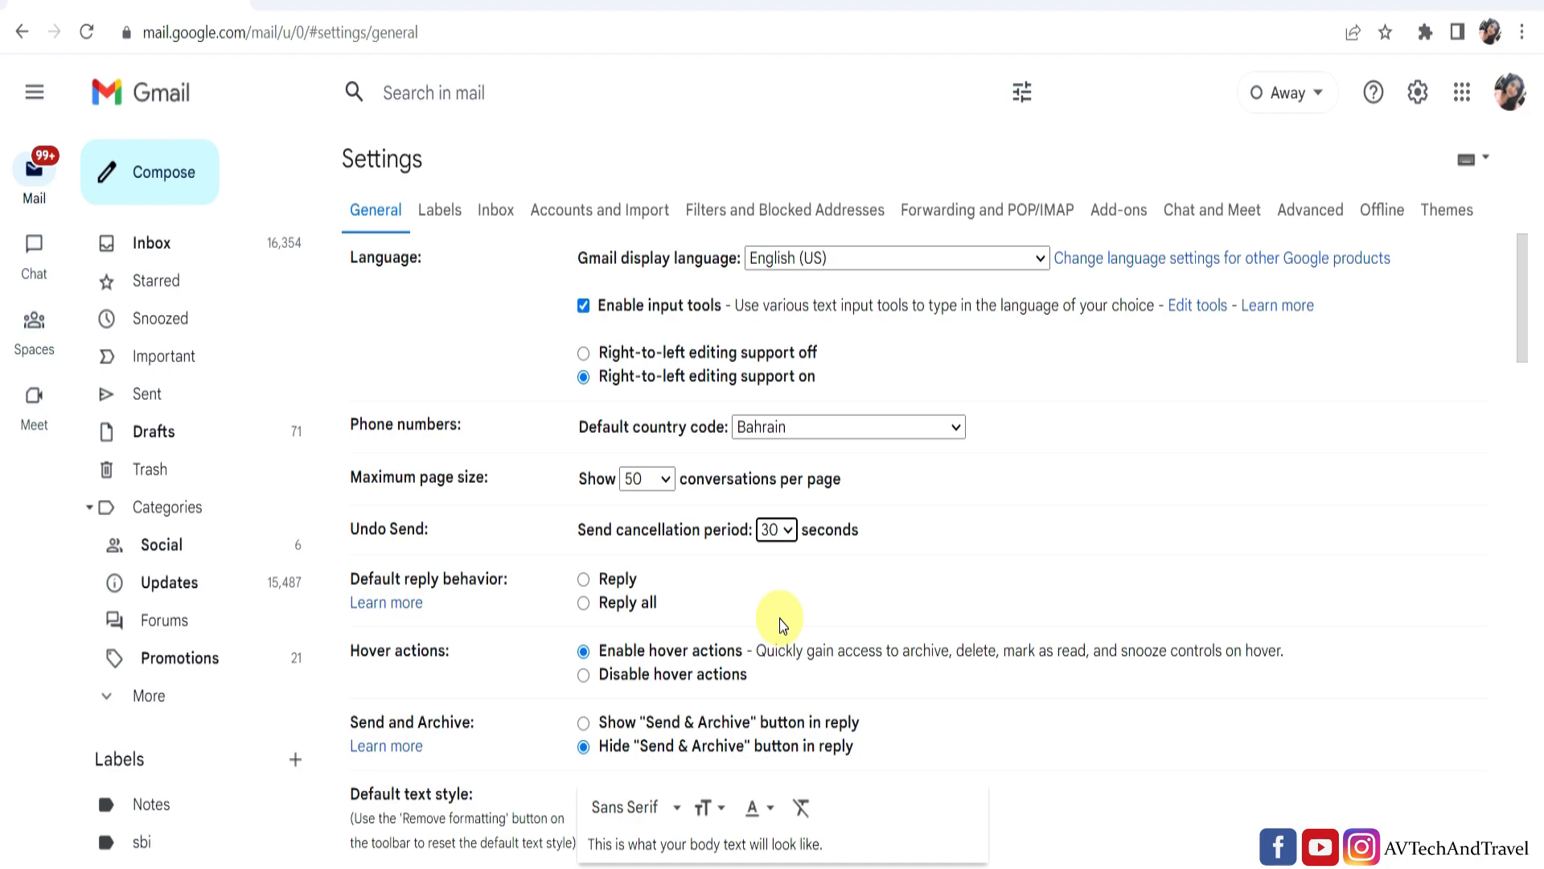
left_click_drag(1517, 293, 1516, 844)
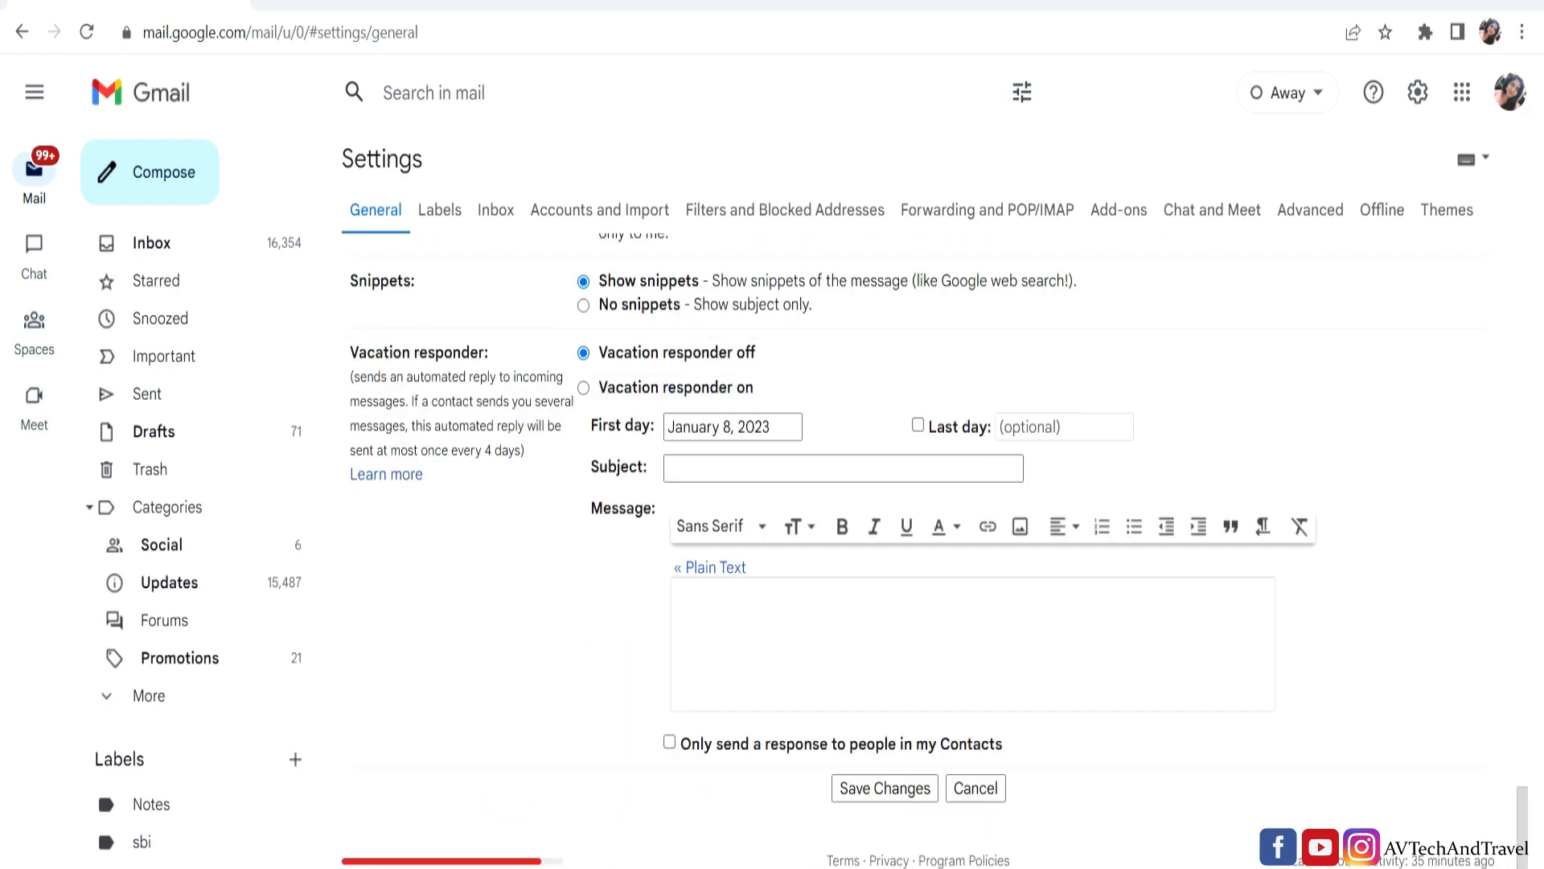
left_click(871, 797)
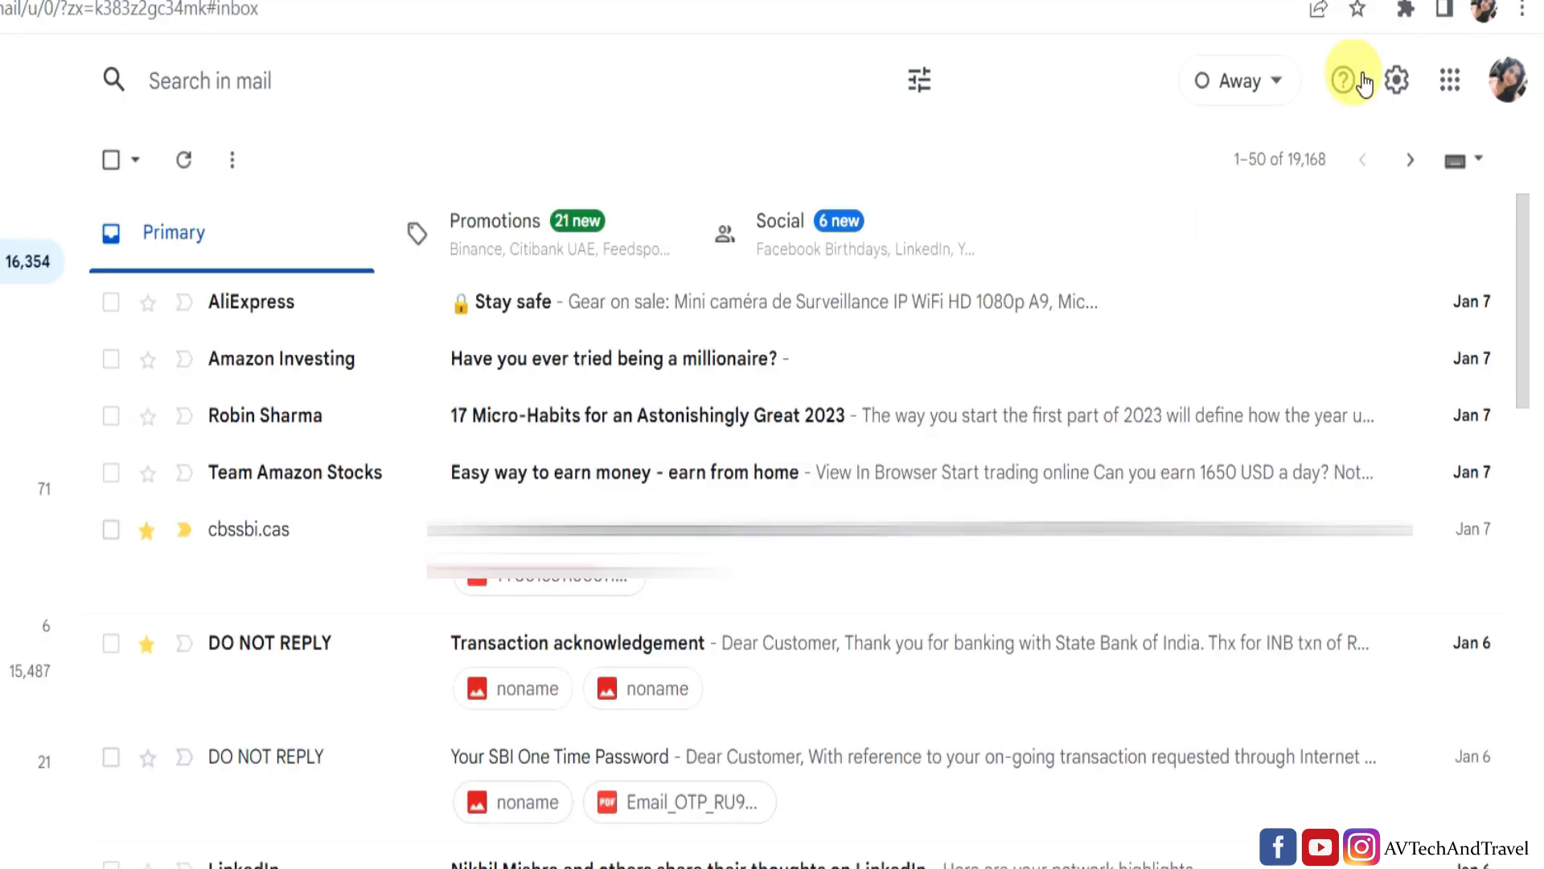
Preview the forest photo theme, and apply and save the Dark theme instead
left_click(1396, 85)
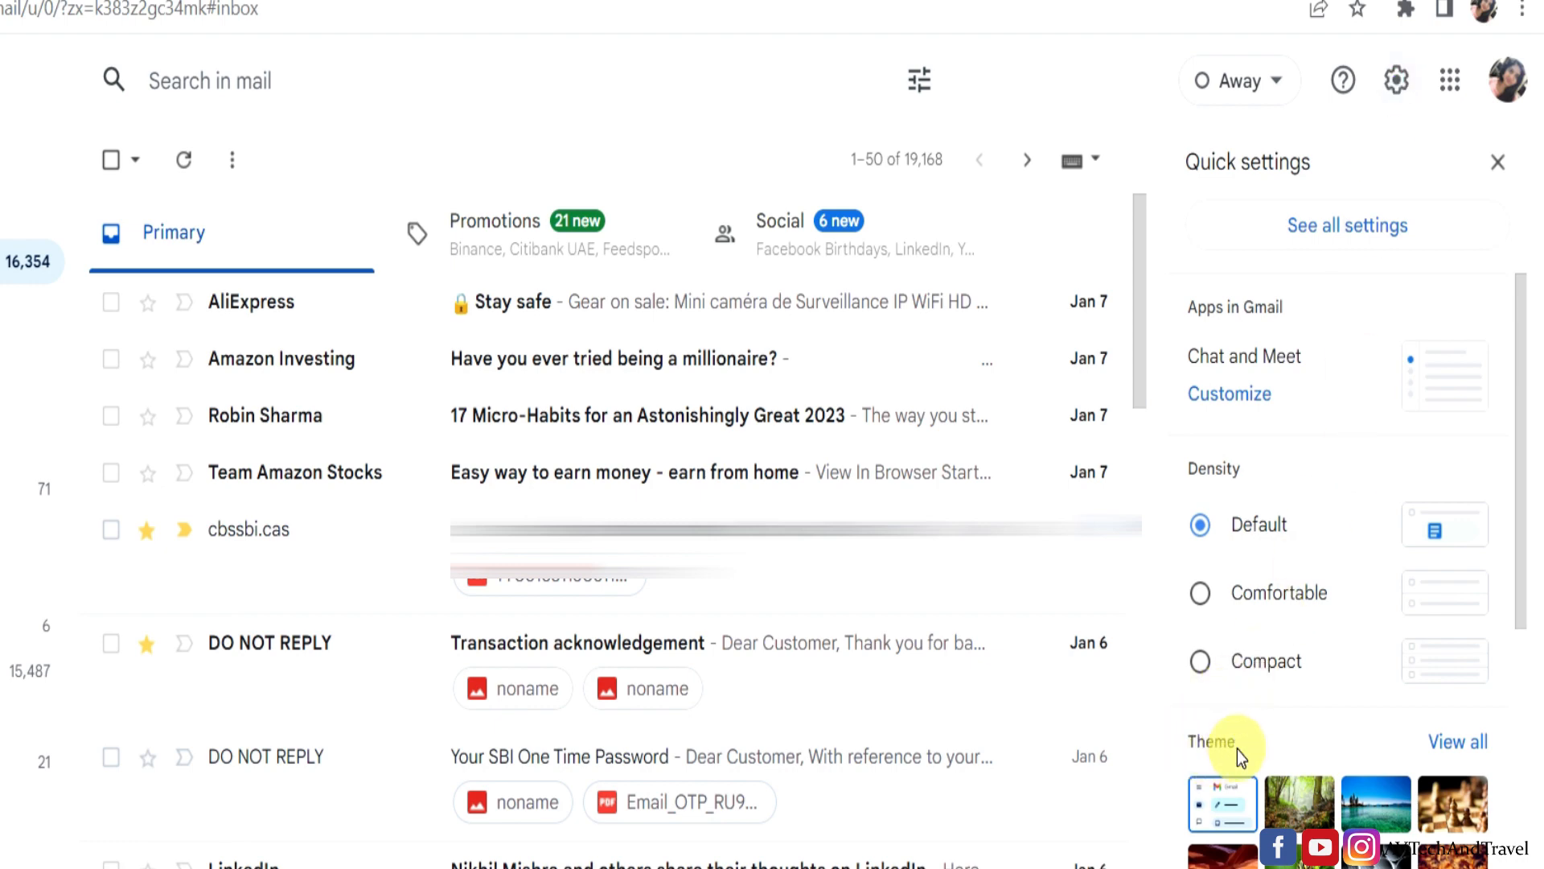
left_click(1454, 743)
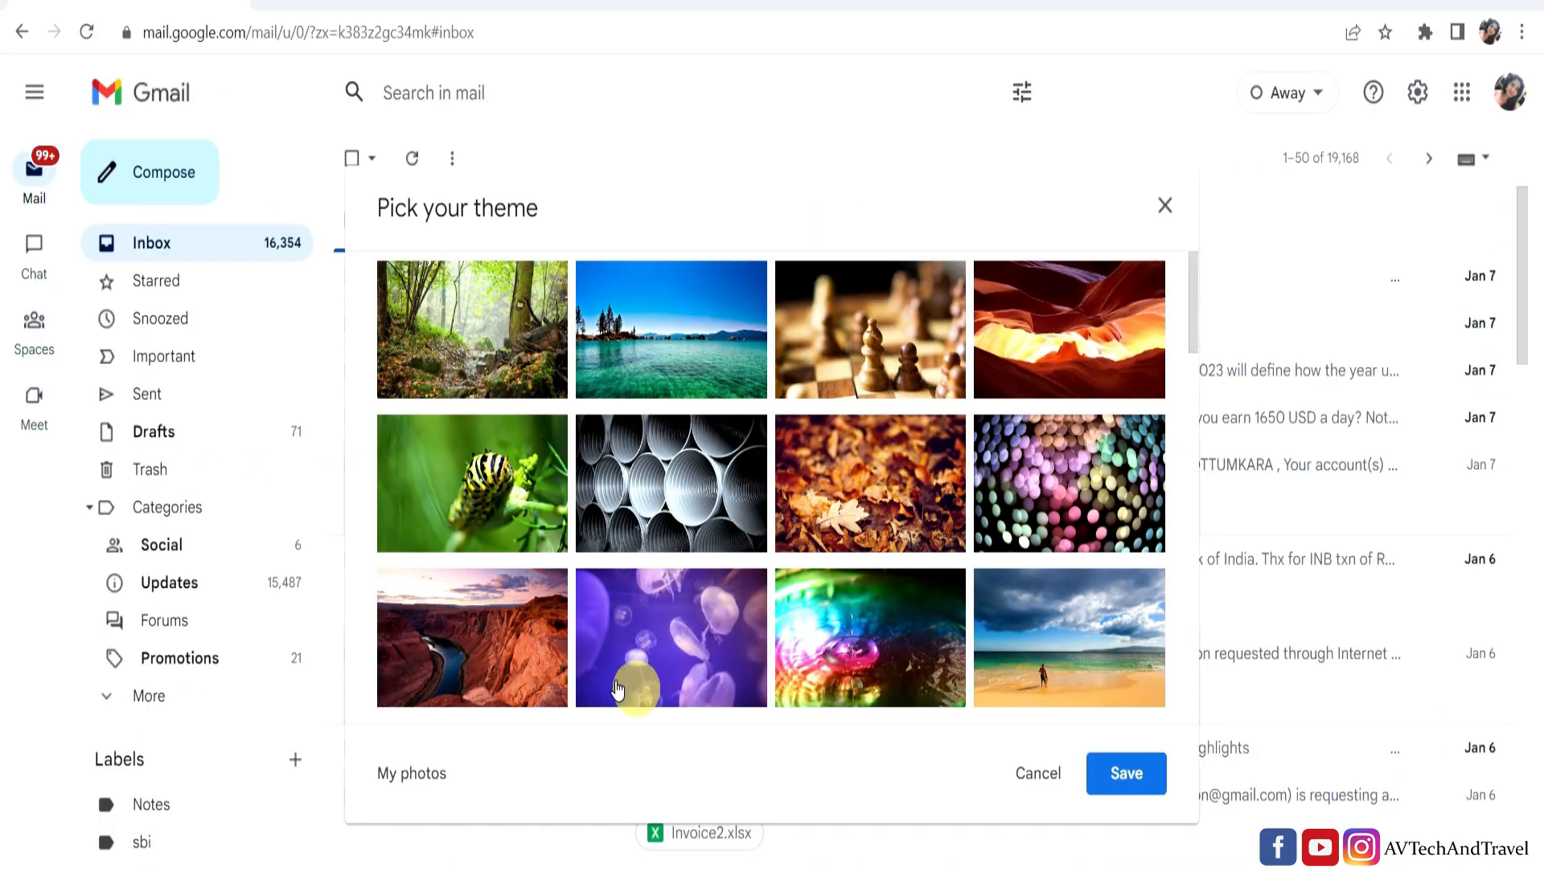
left_click(476, 339)
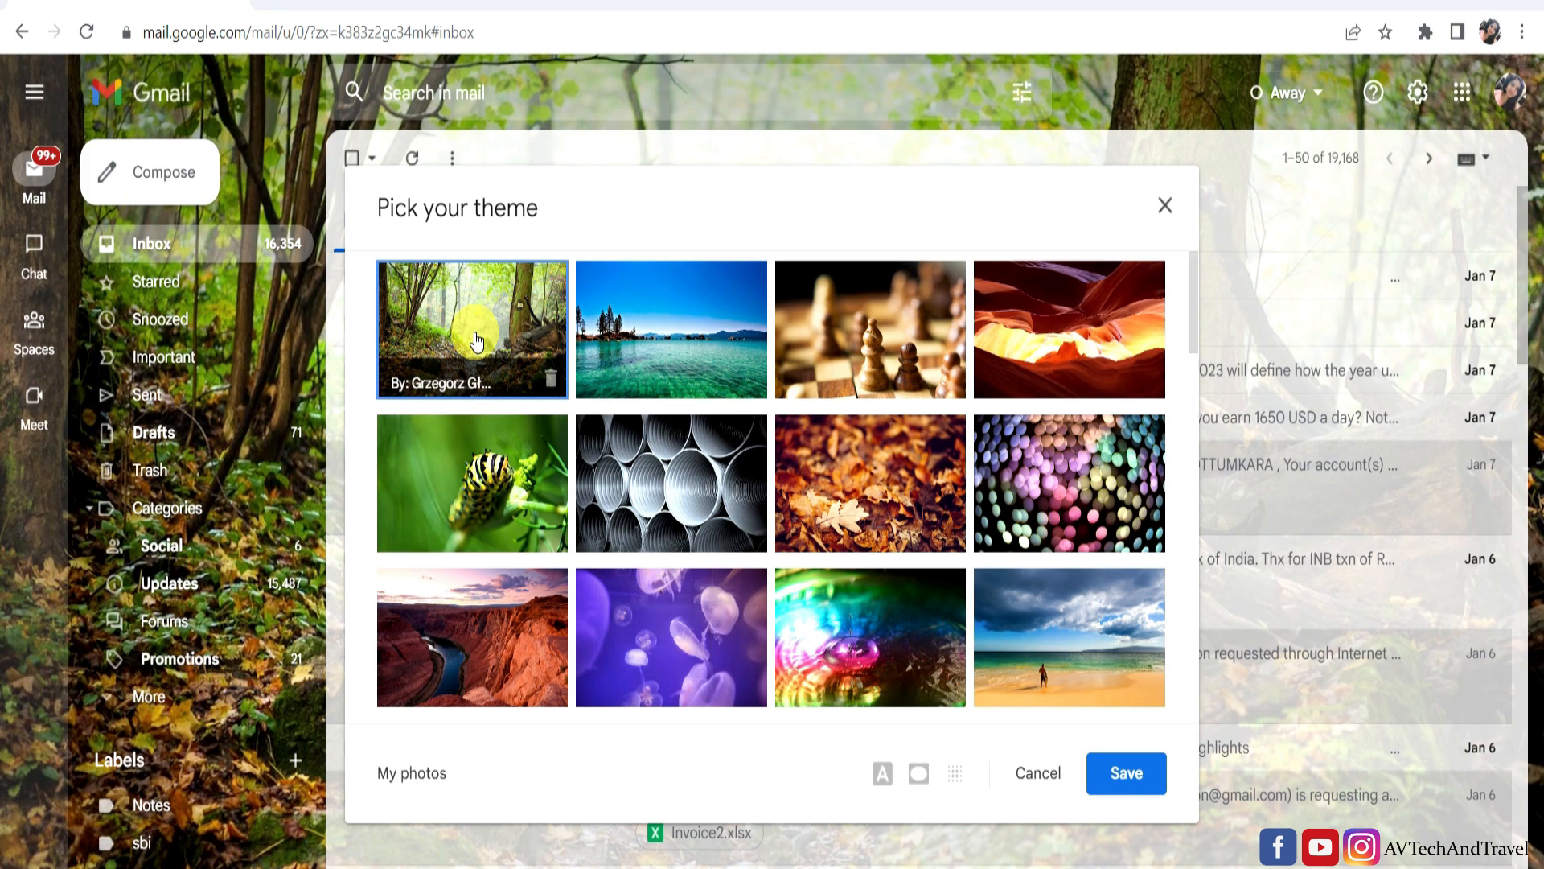
left_click_drag(958, 199, 1497, 645)
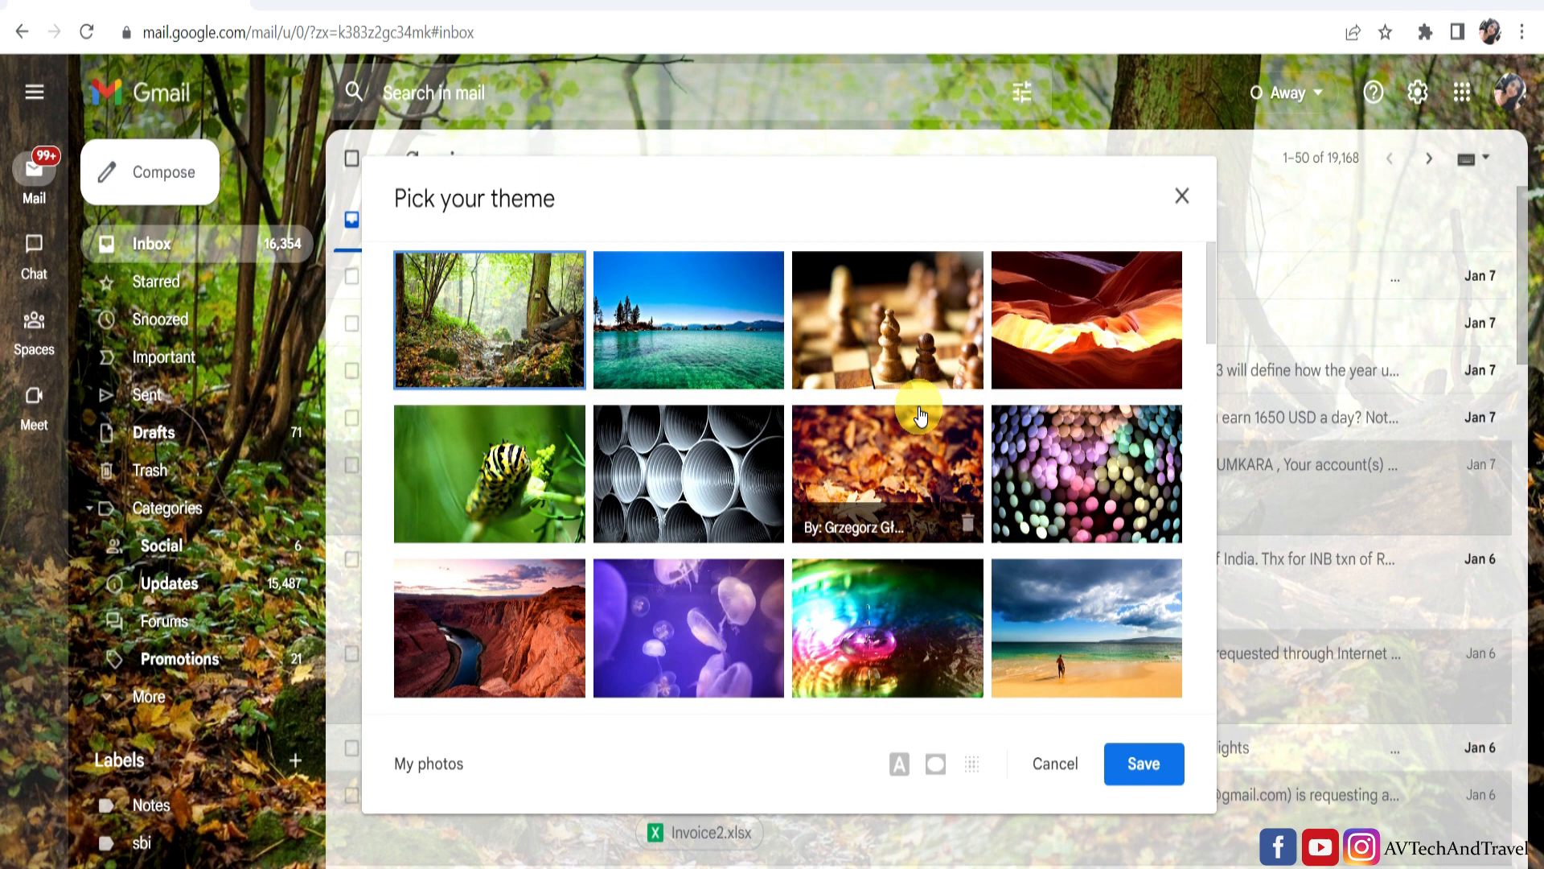
left_click_drag(1213, 322, 1210, 482)
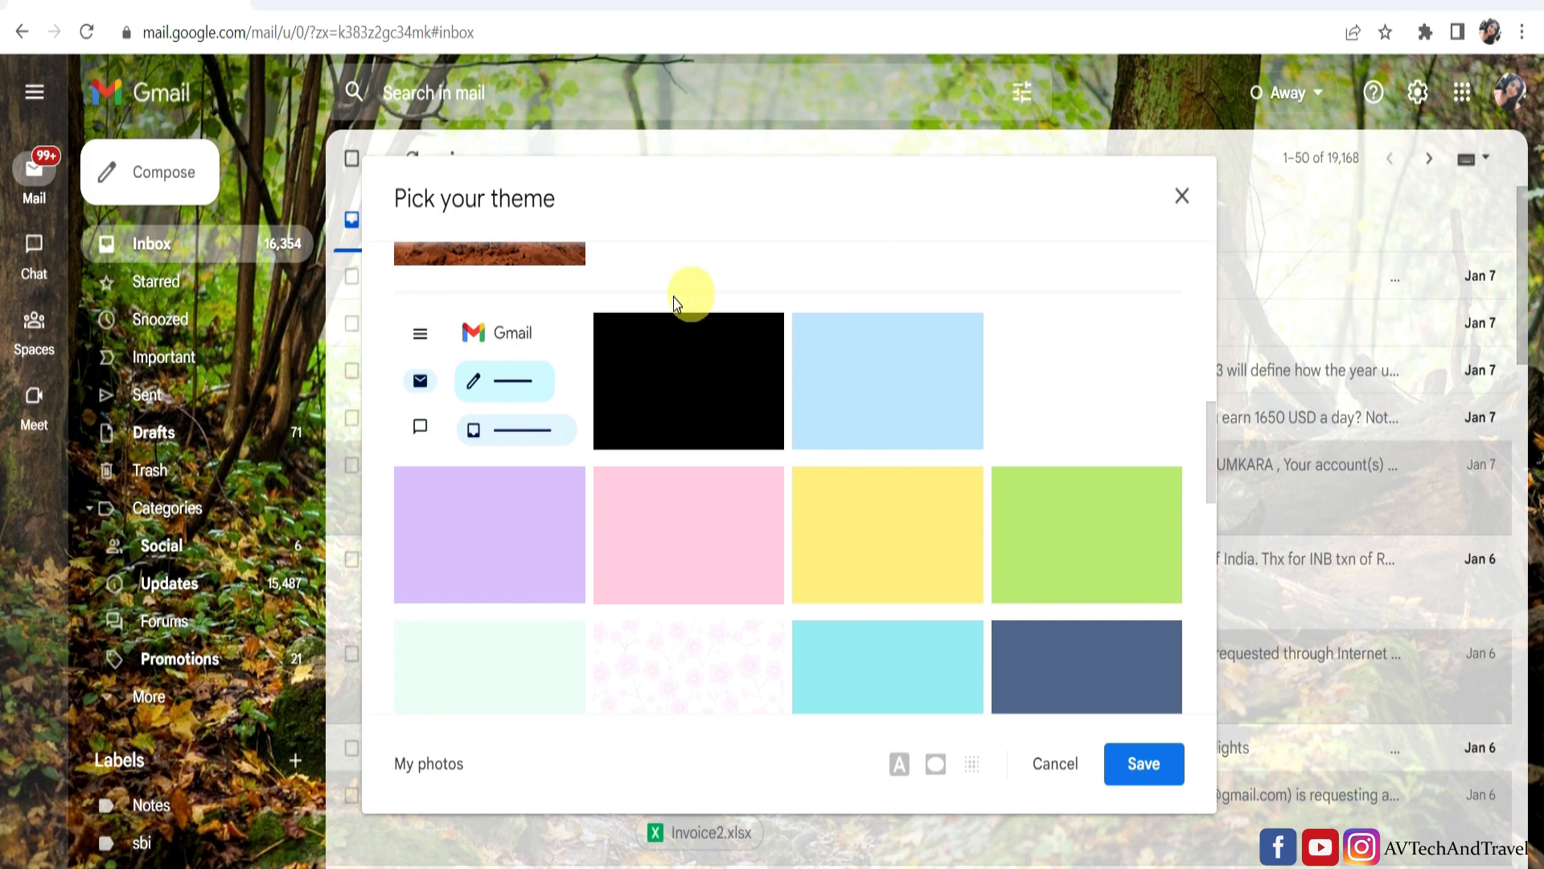
left_click(662, 392)
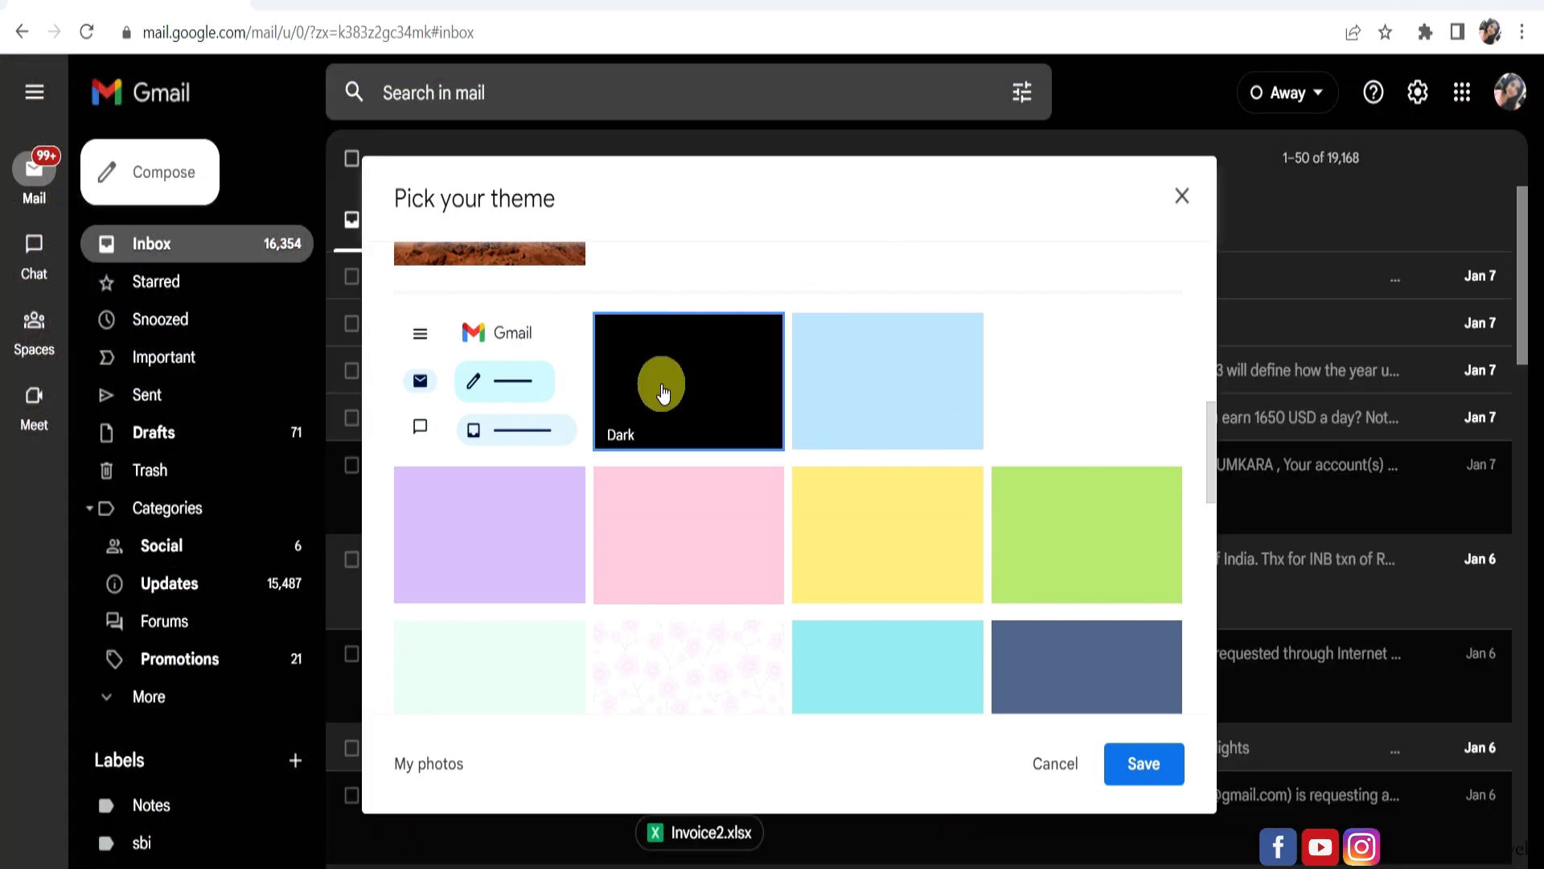
left_click(1150, 768)
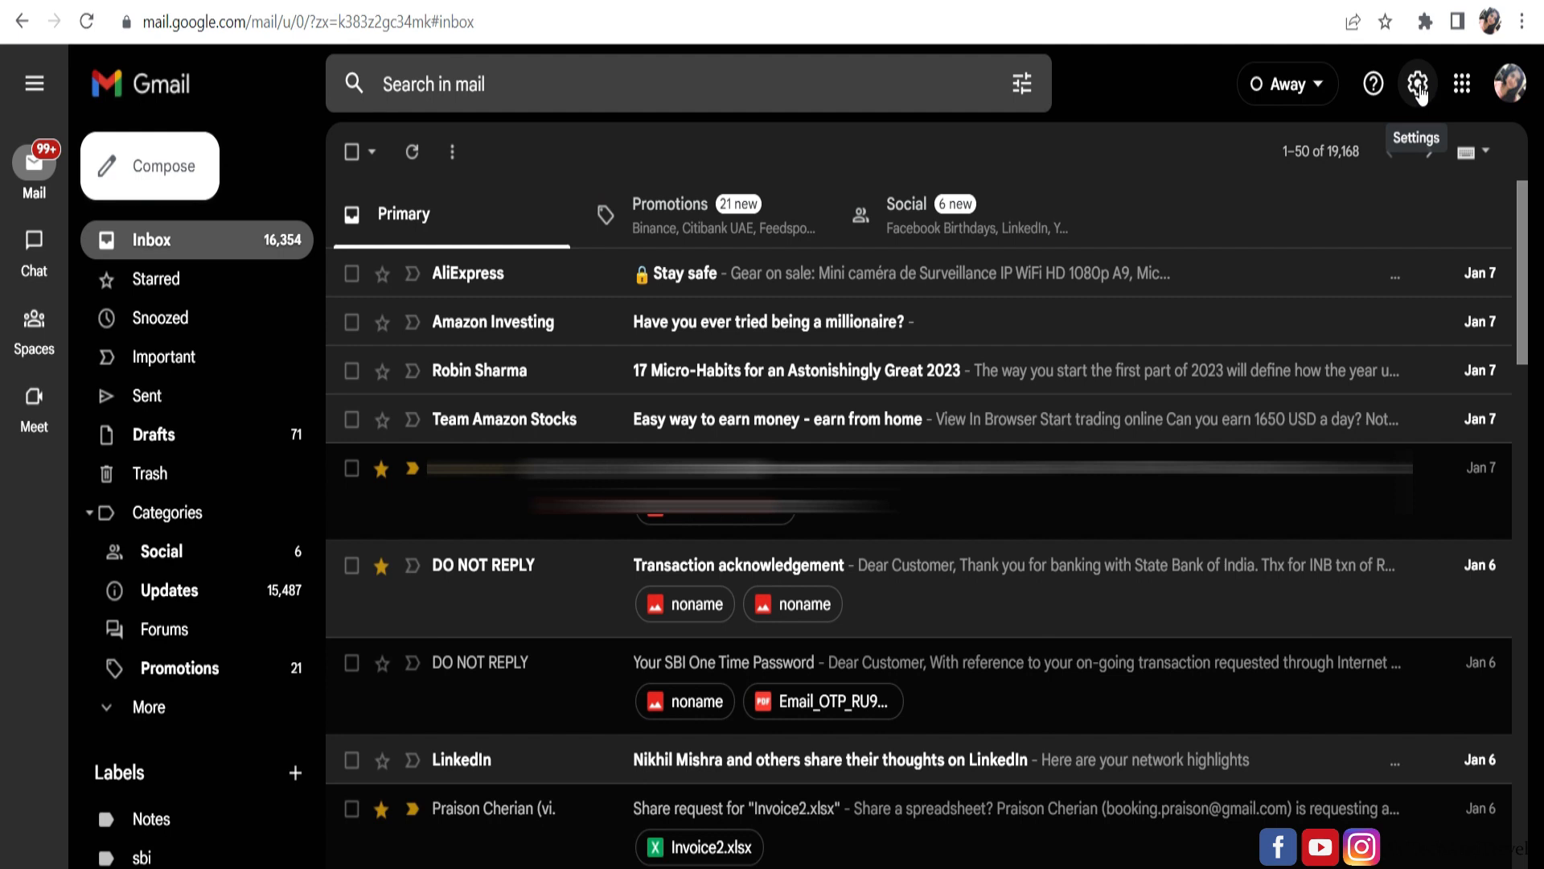
Switch the mailbox theme back to Default and save it
left_click(1432, 93)
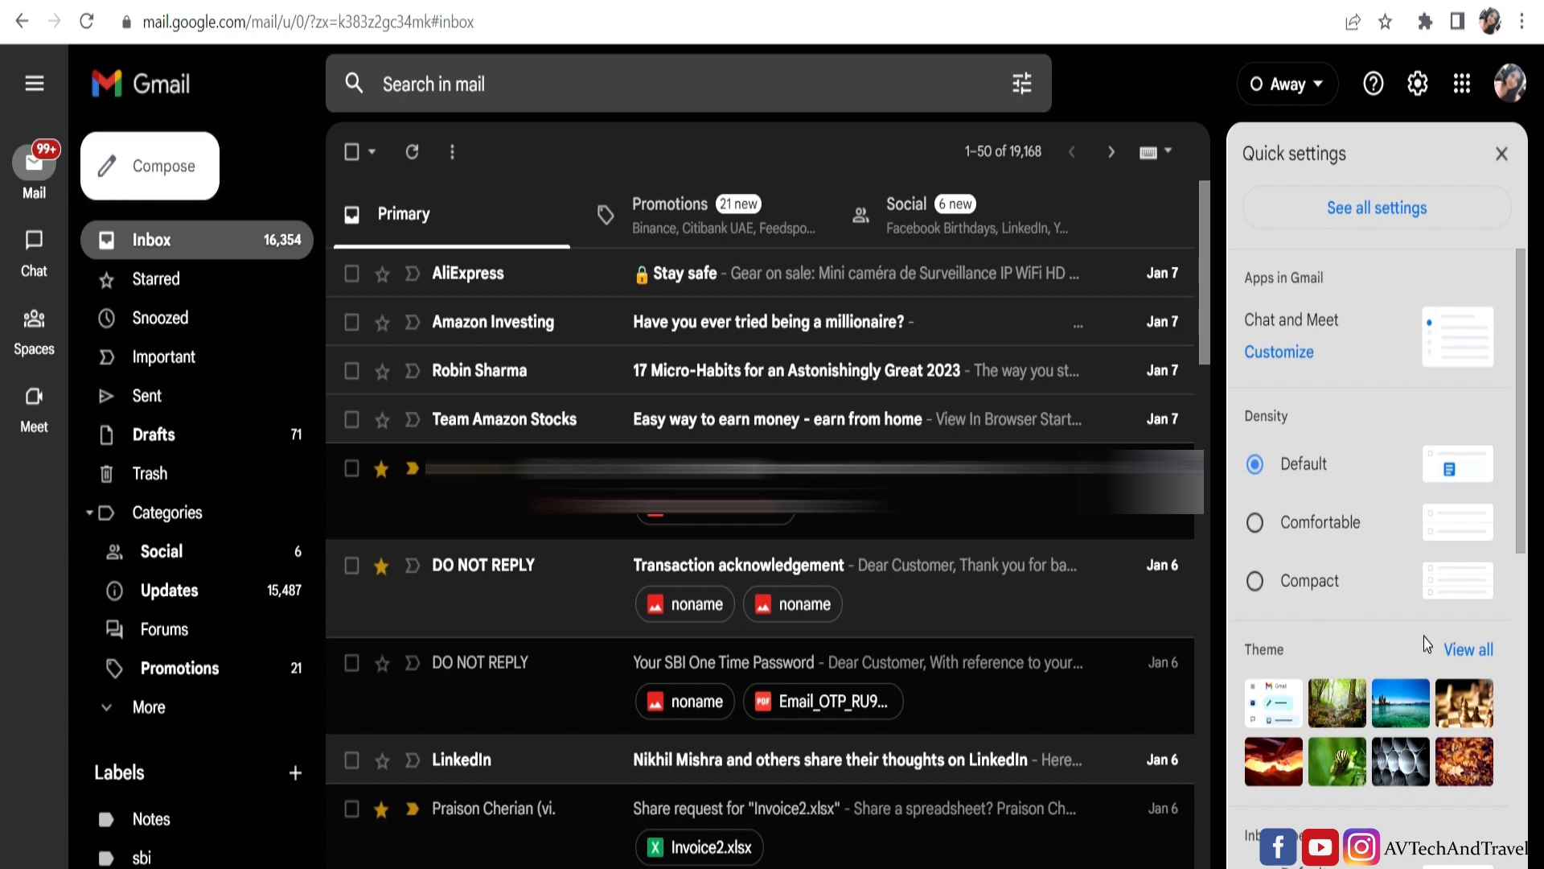
left_click(1468, 650)
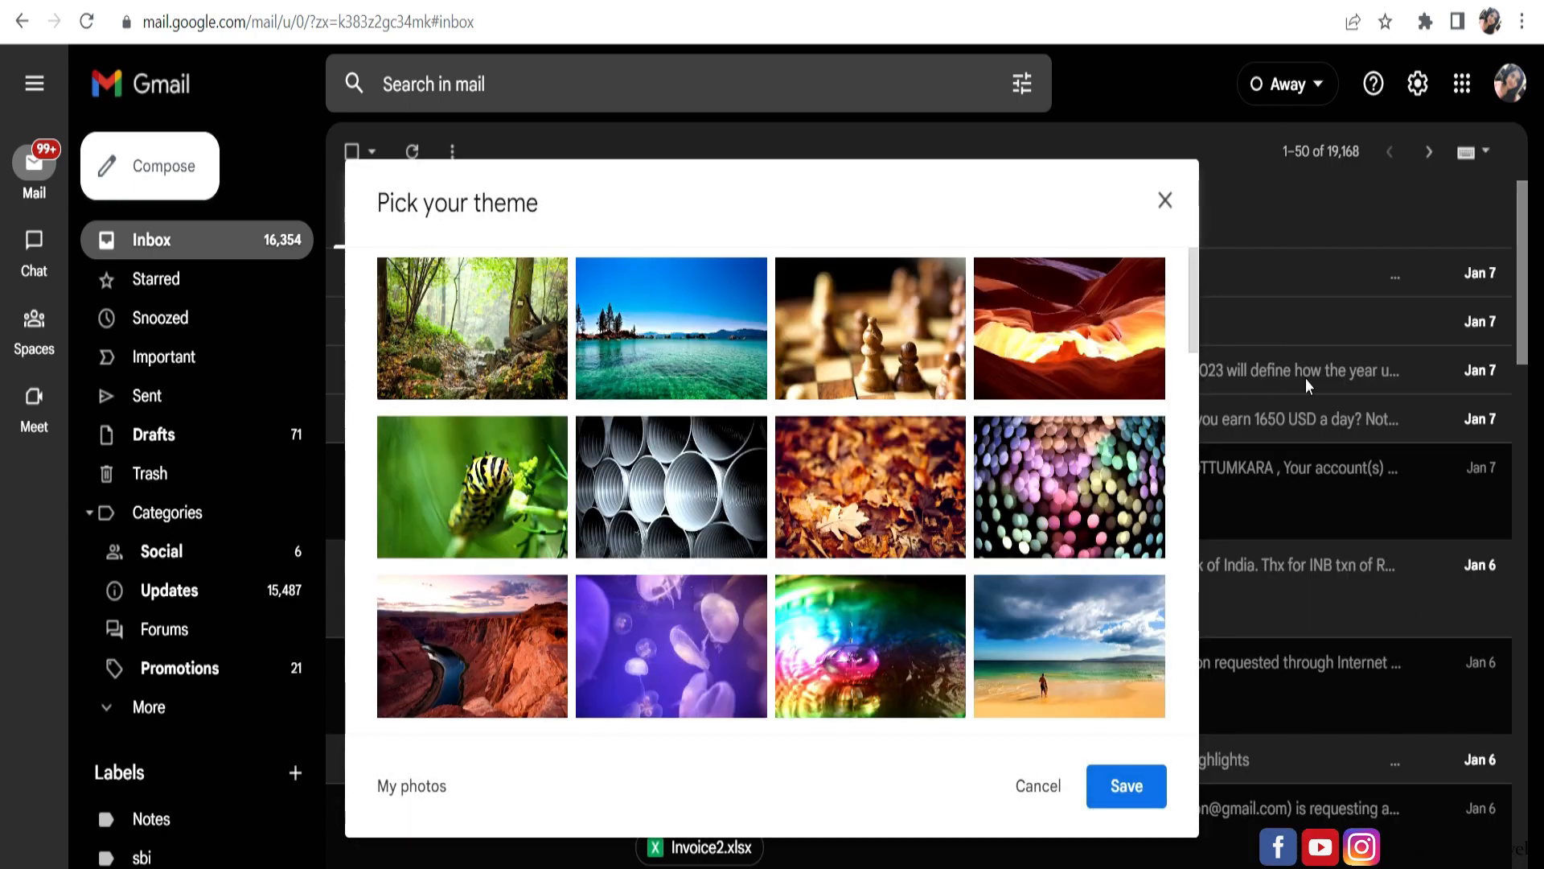
left_click_drag(1195, 348, 1185, 518)
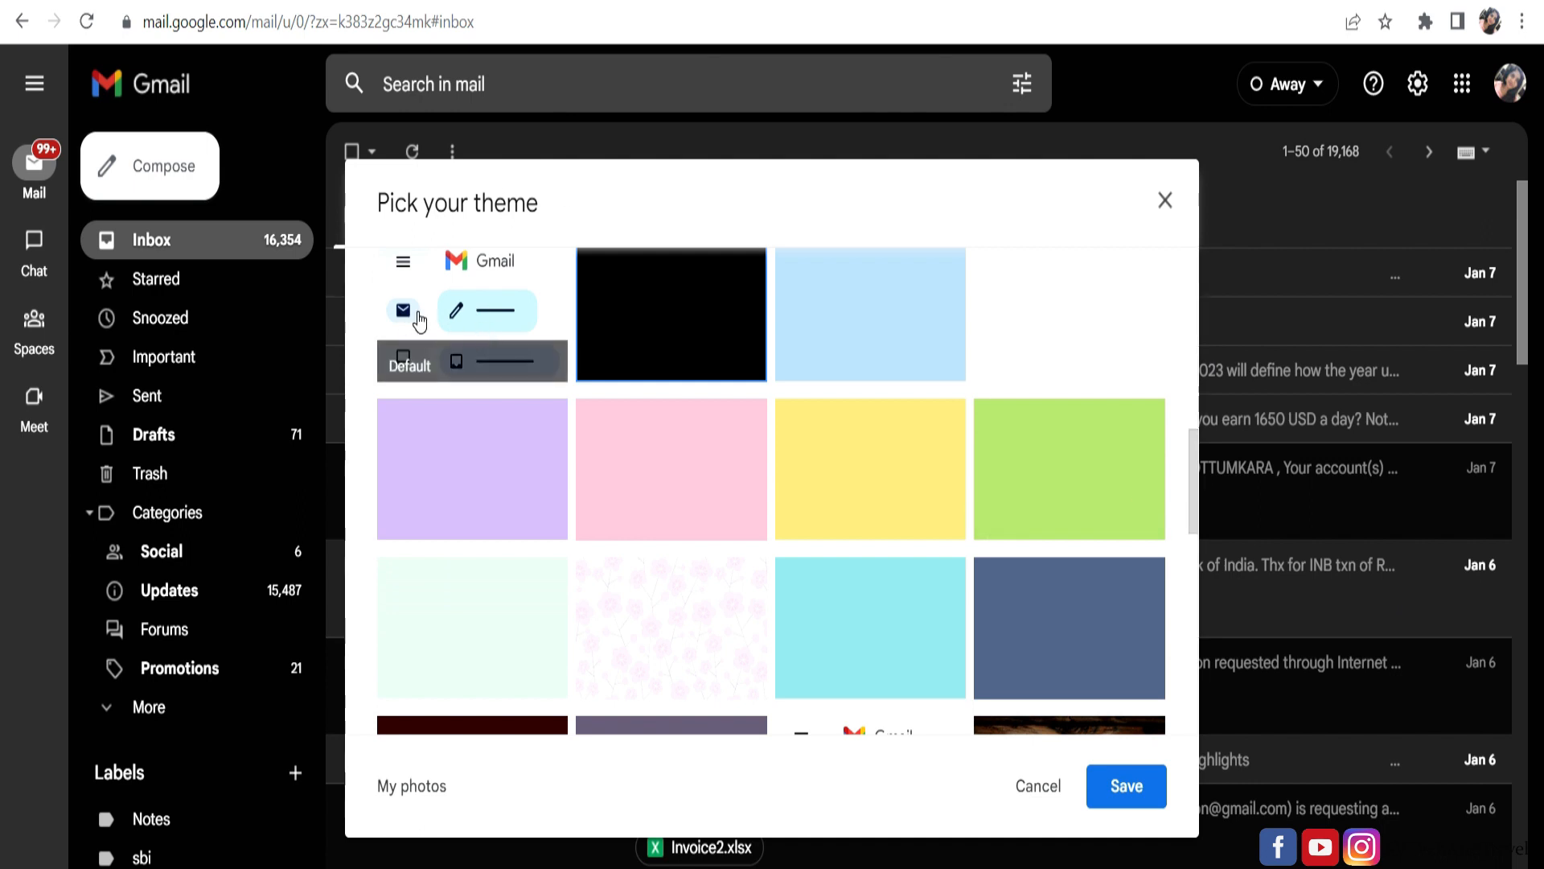
left_click(459, 290)
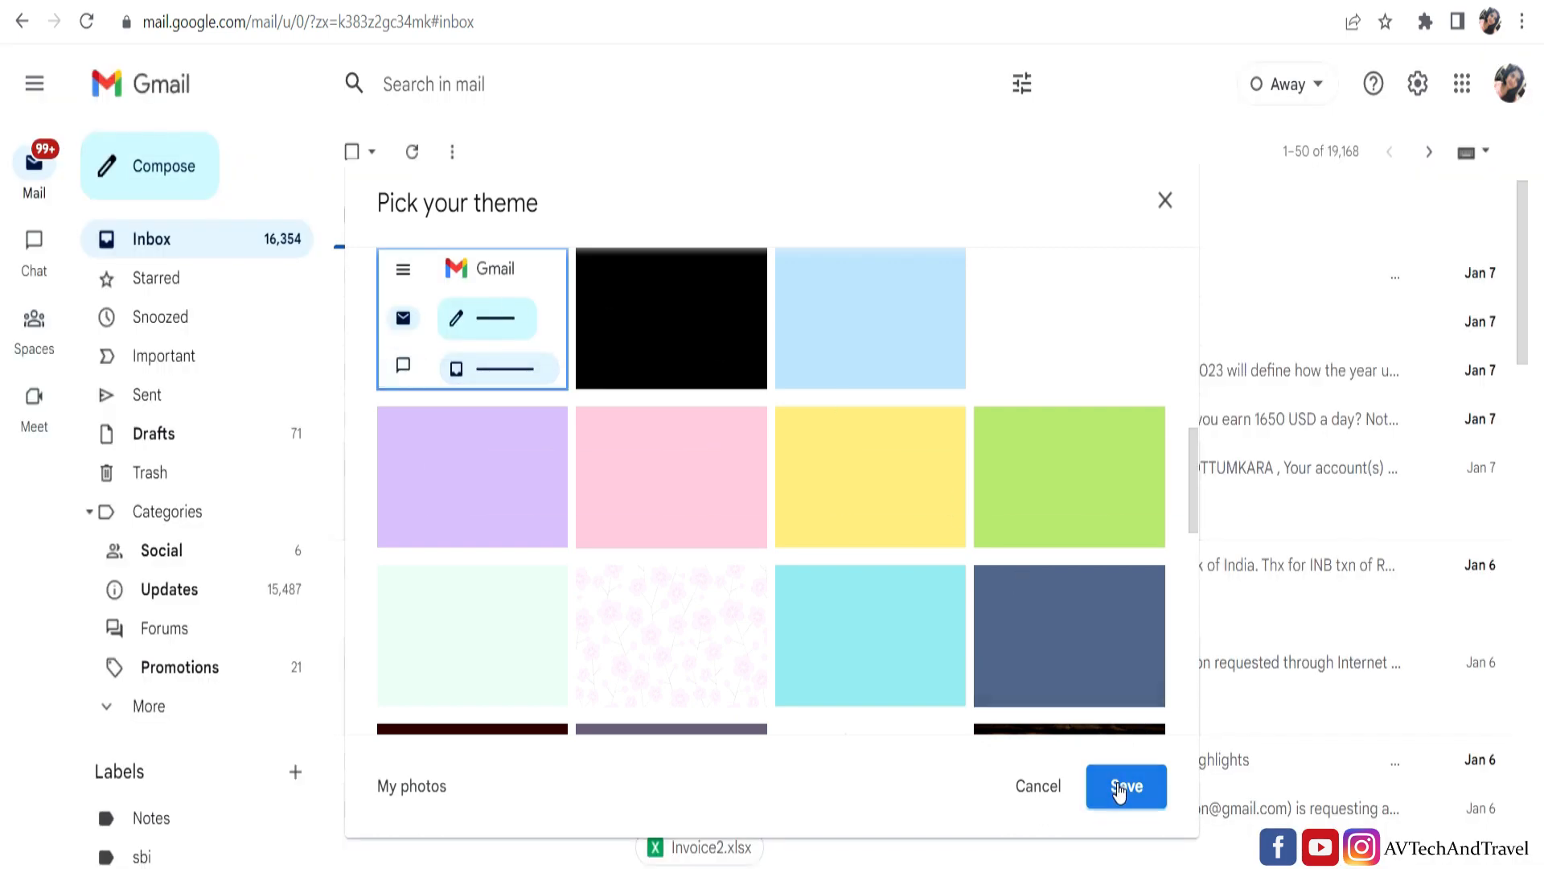
left_click(1125, 786)
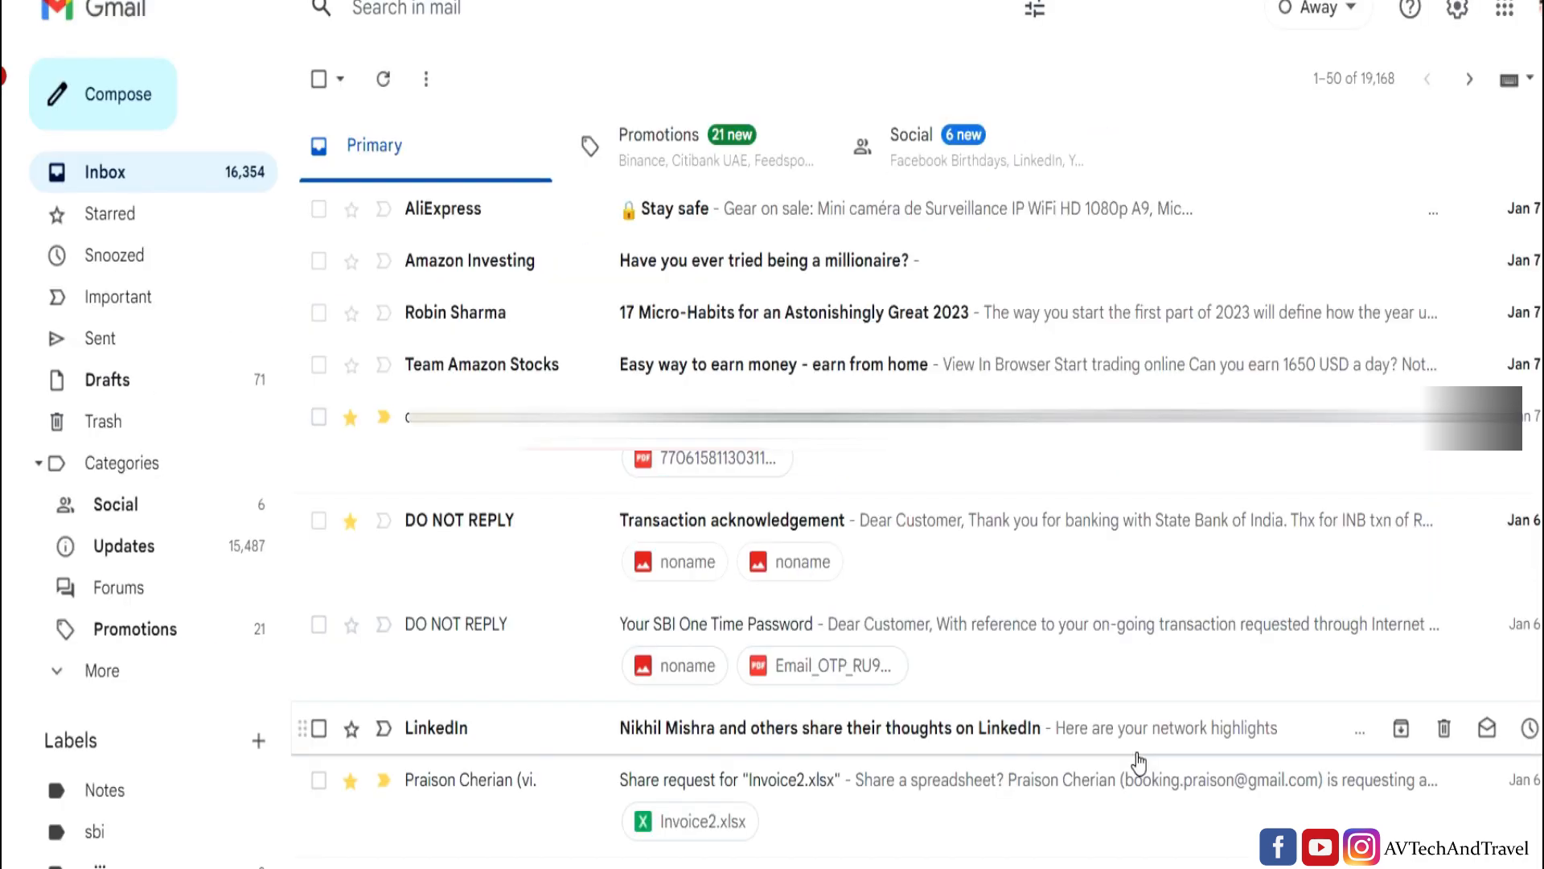
Start a new message and turn on confidential mode for it, set to expire in 1 day
left_click(120, 95)
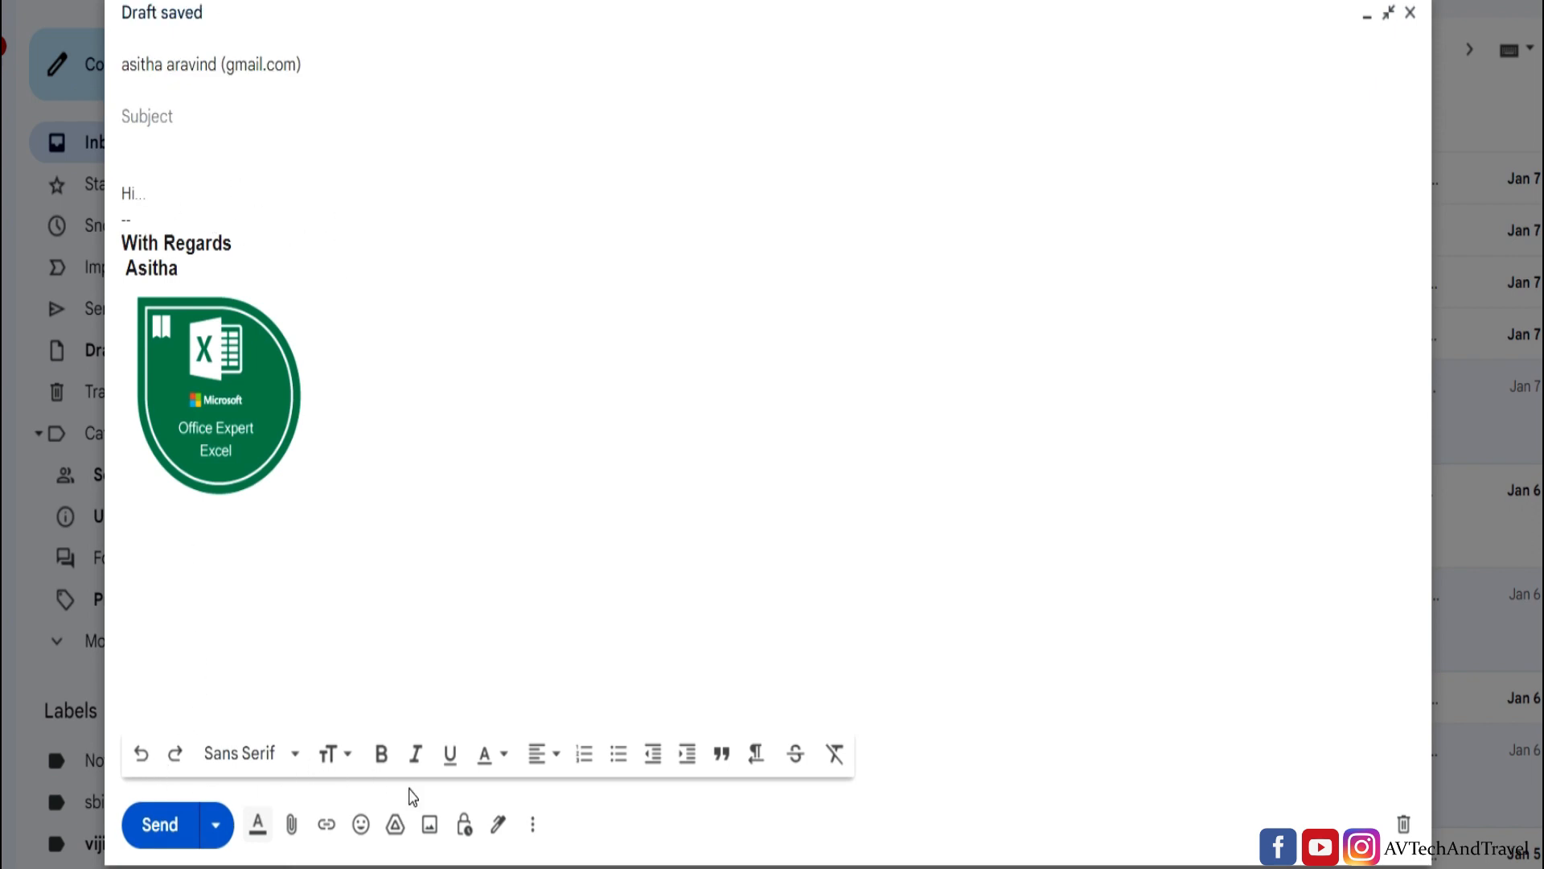
left_click(465, 827)
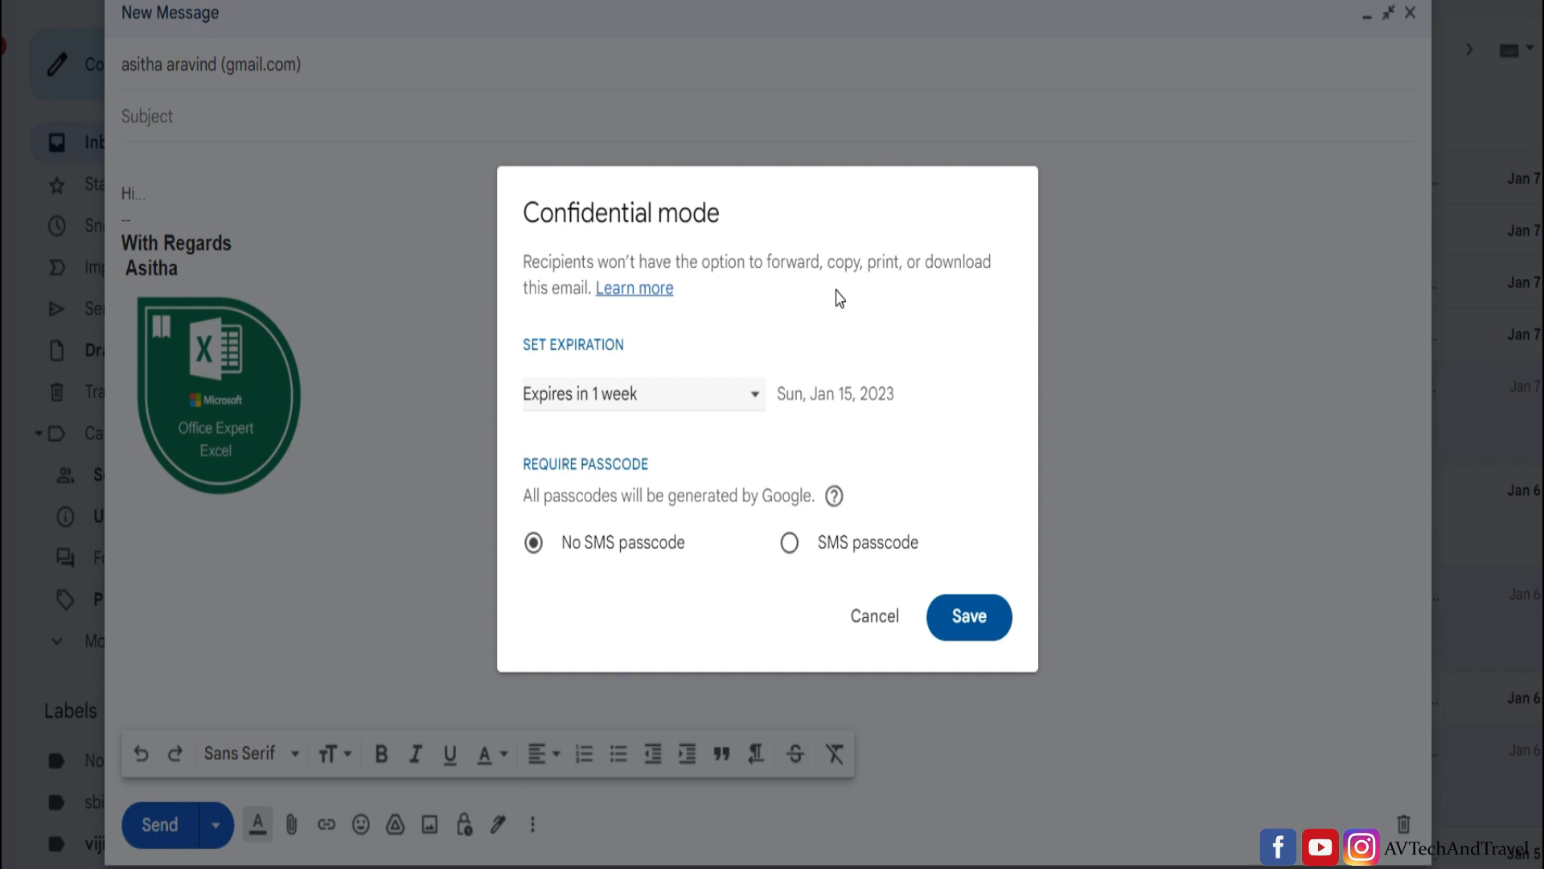
left_click(759, 412)
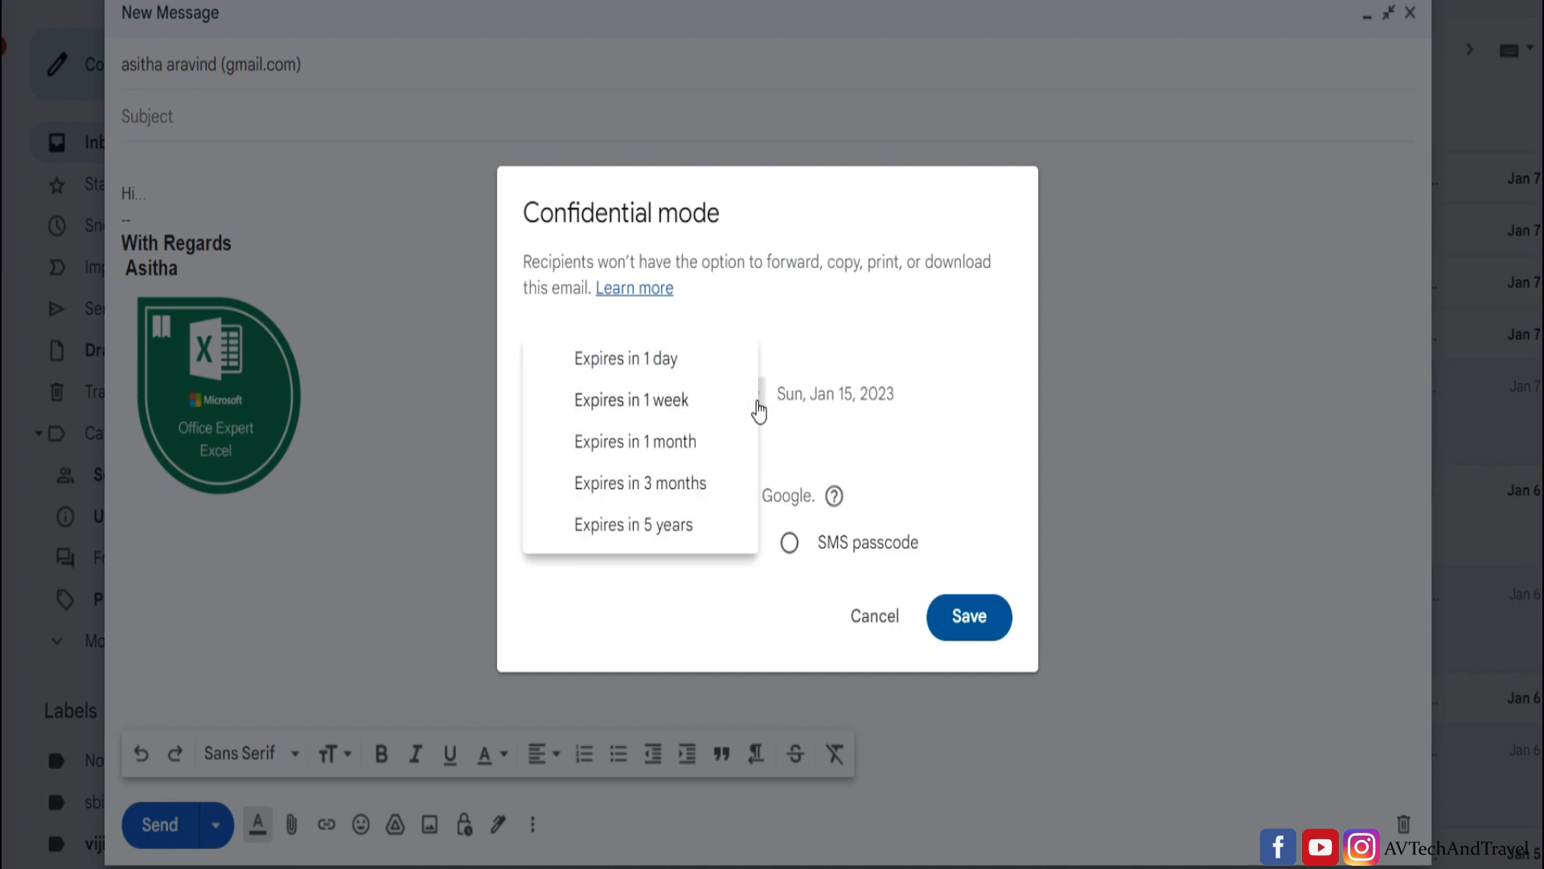
left_click(700, 350)
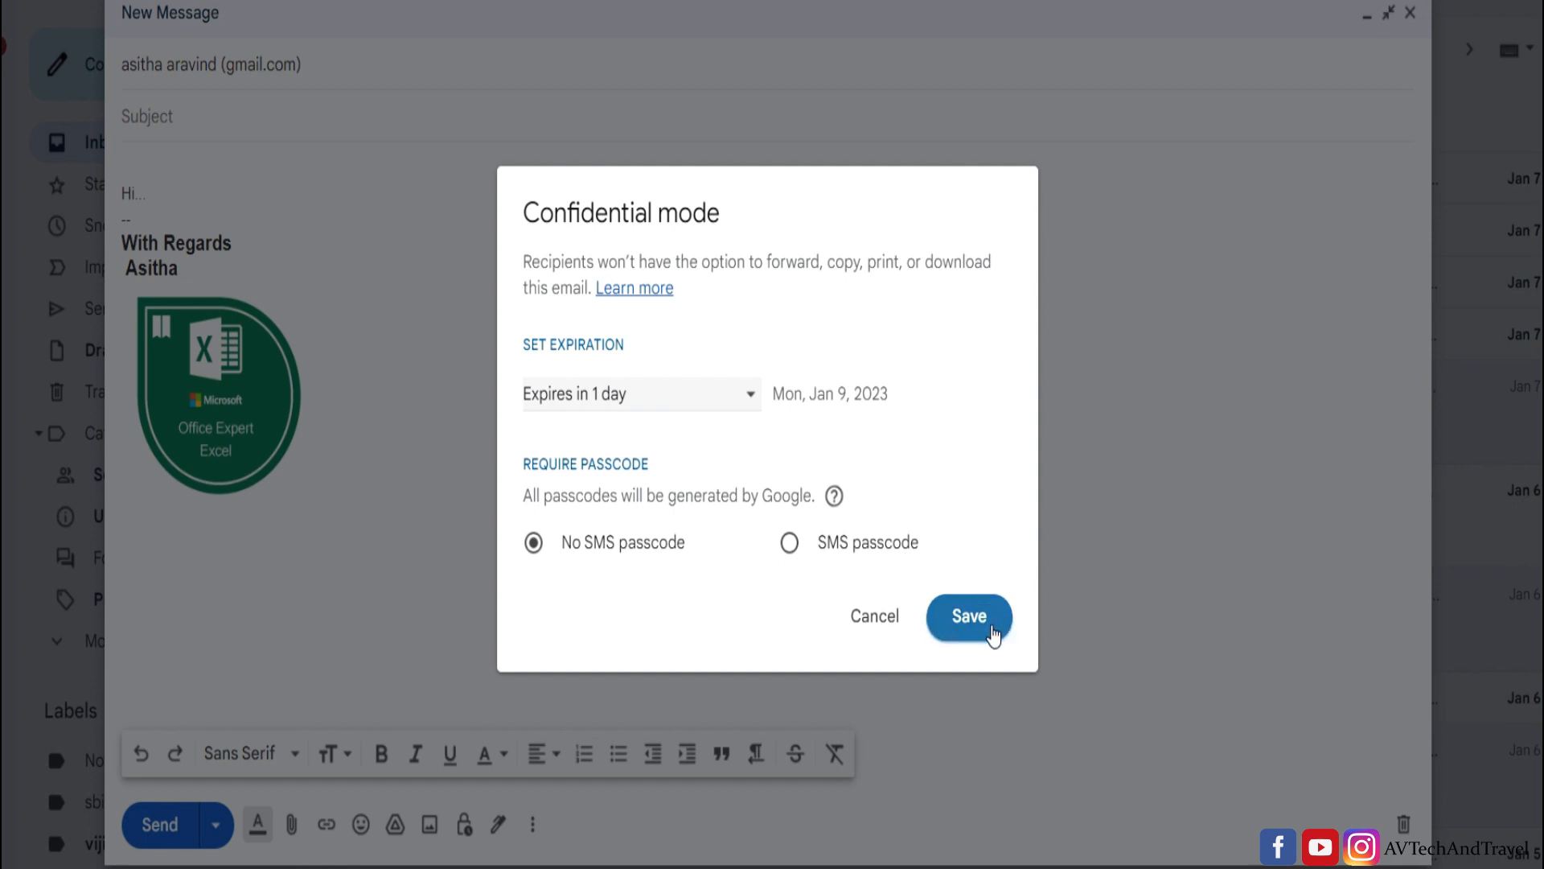
left_click(967, 629)
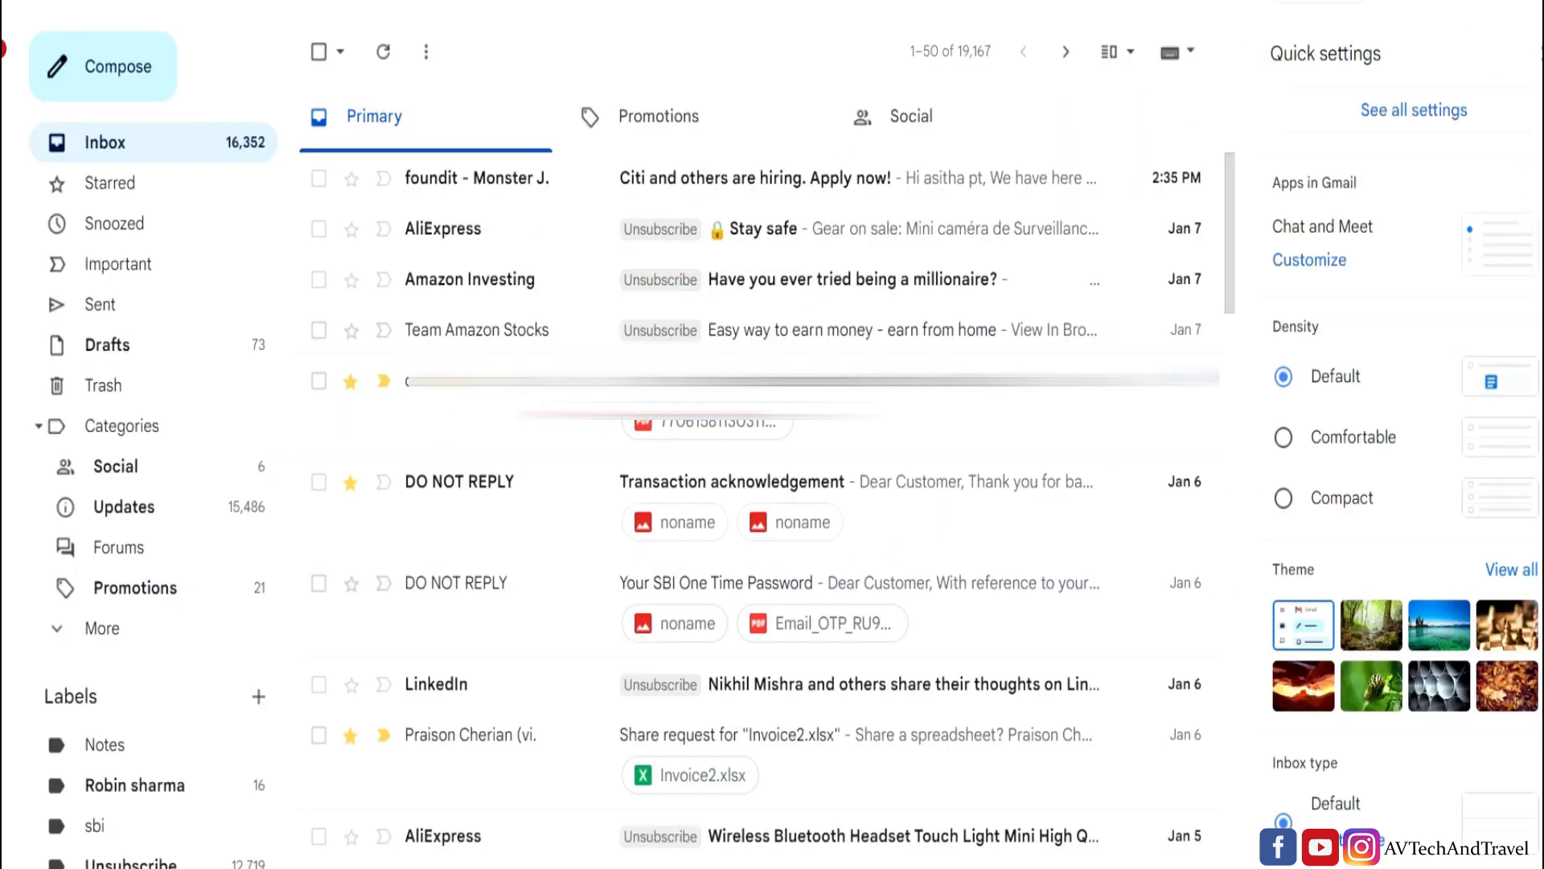
Set the reading pane to Right of inbox in the quick settings
scroll(1399, 482, "down", 1)
scroll(1488, 562, "down", 5)
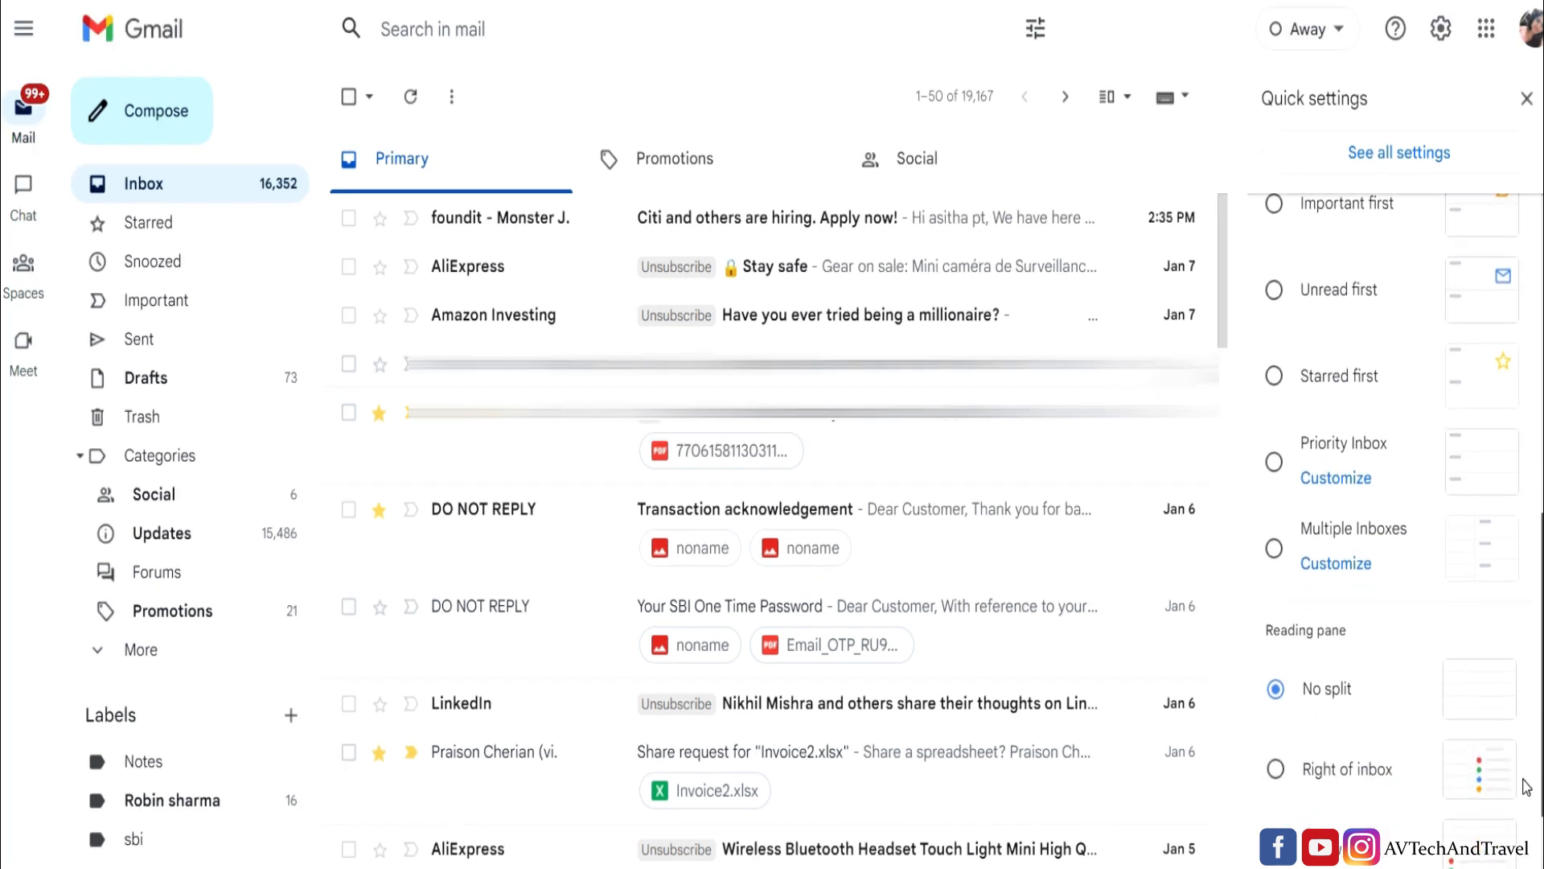
scroll(1527, 782, "down", 1)
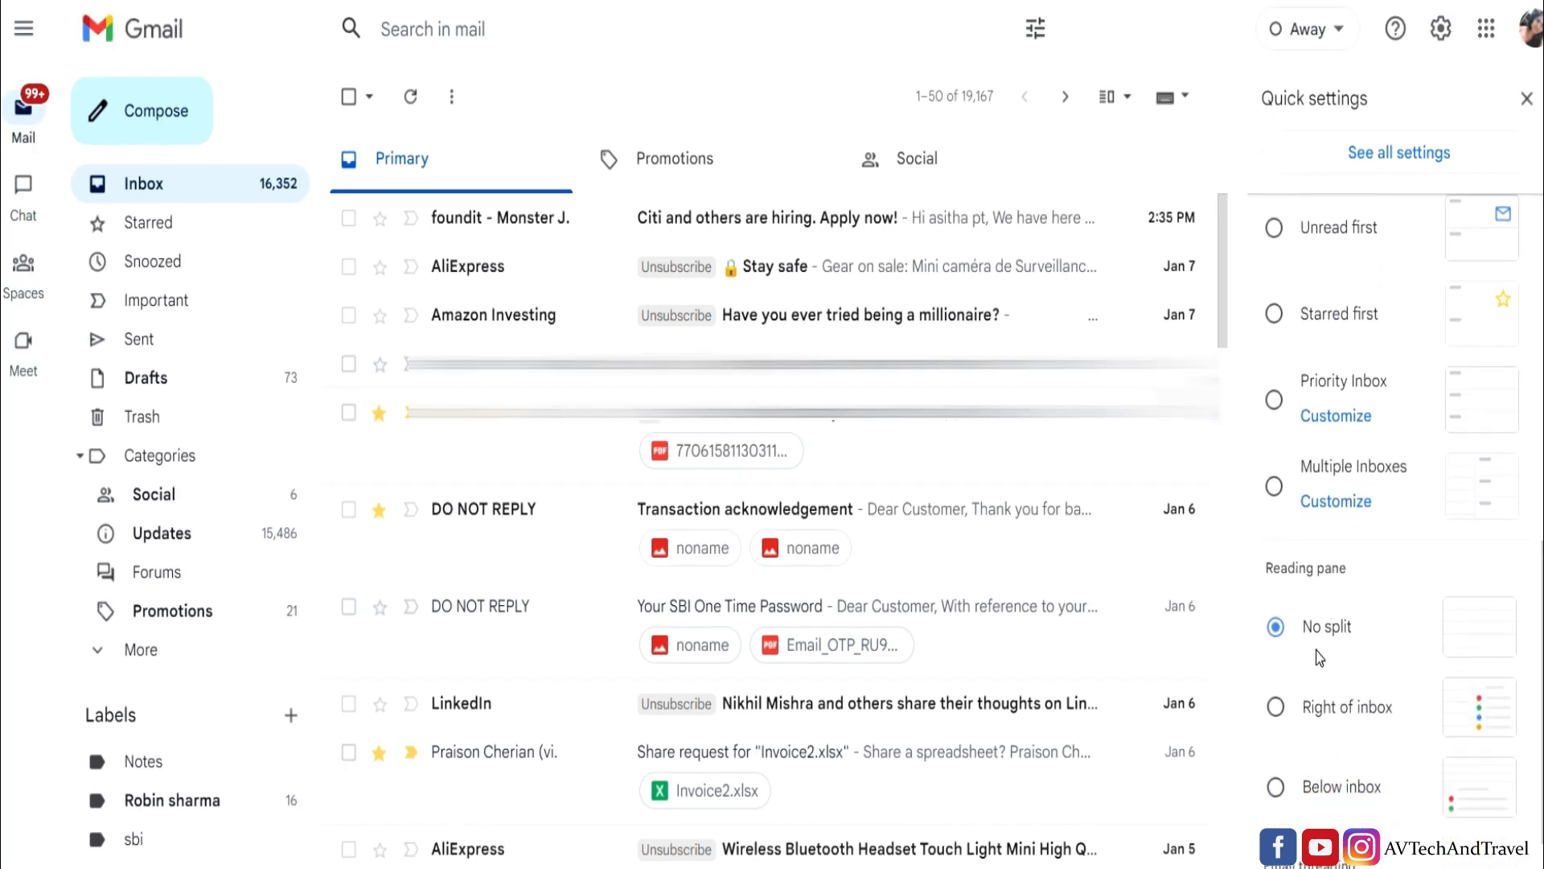
left_click(1276, 710)
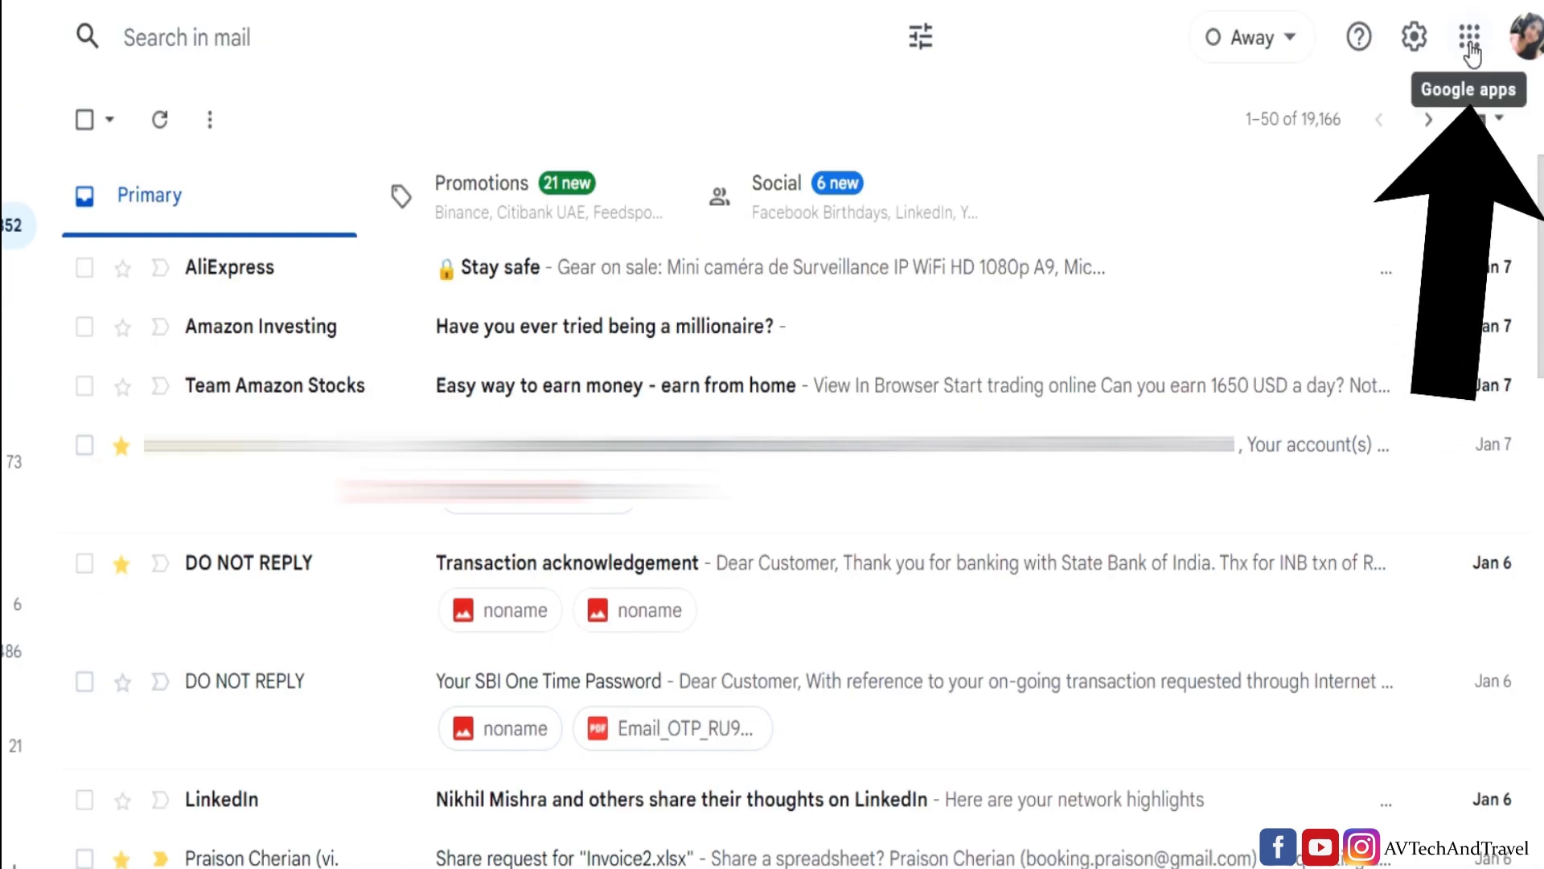
Browse the available Google apps and switch to Google Travel
left_click(1471, 41)
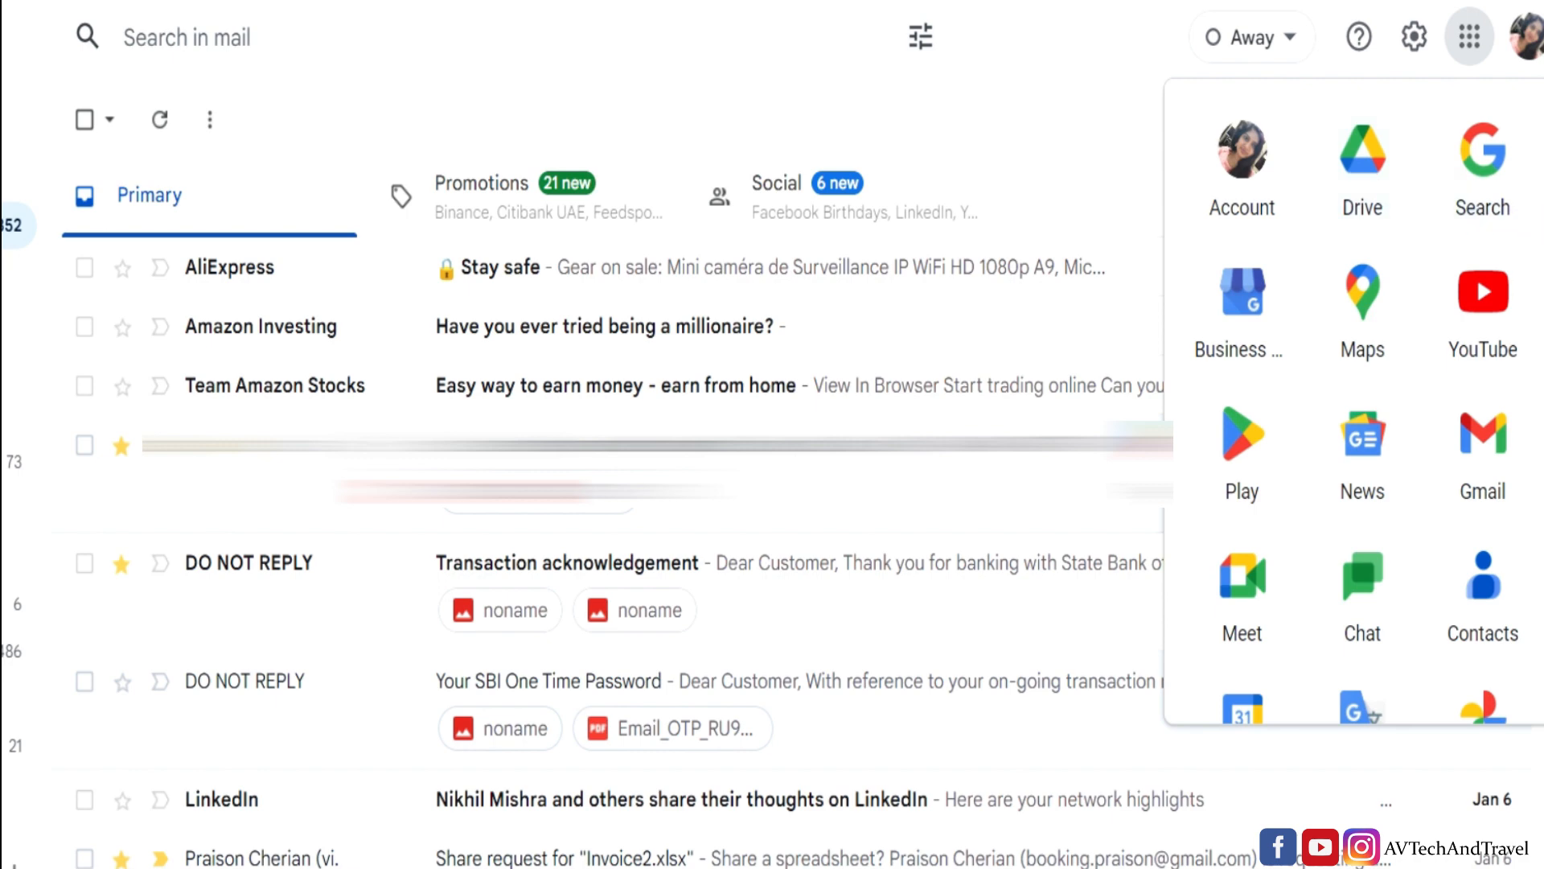
scroll(1476, 273, "down", 5)
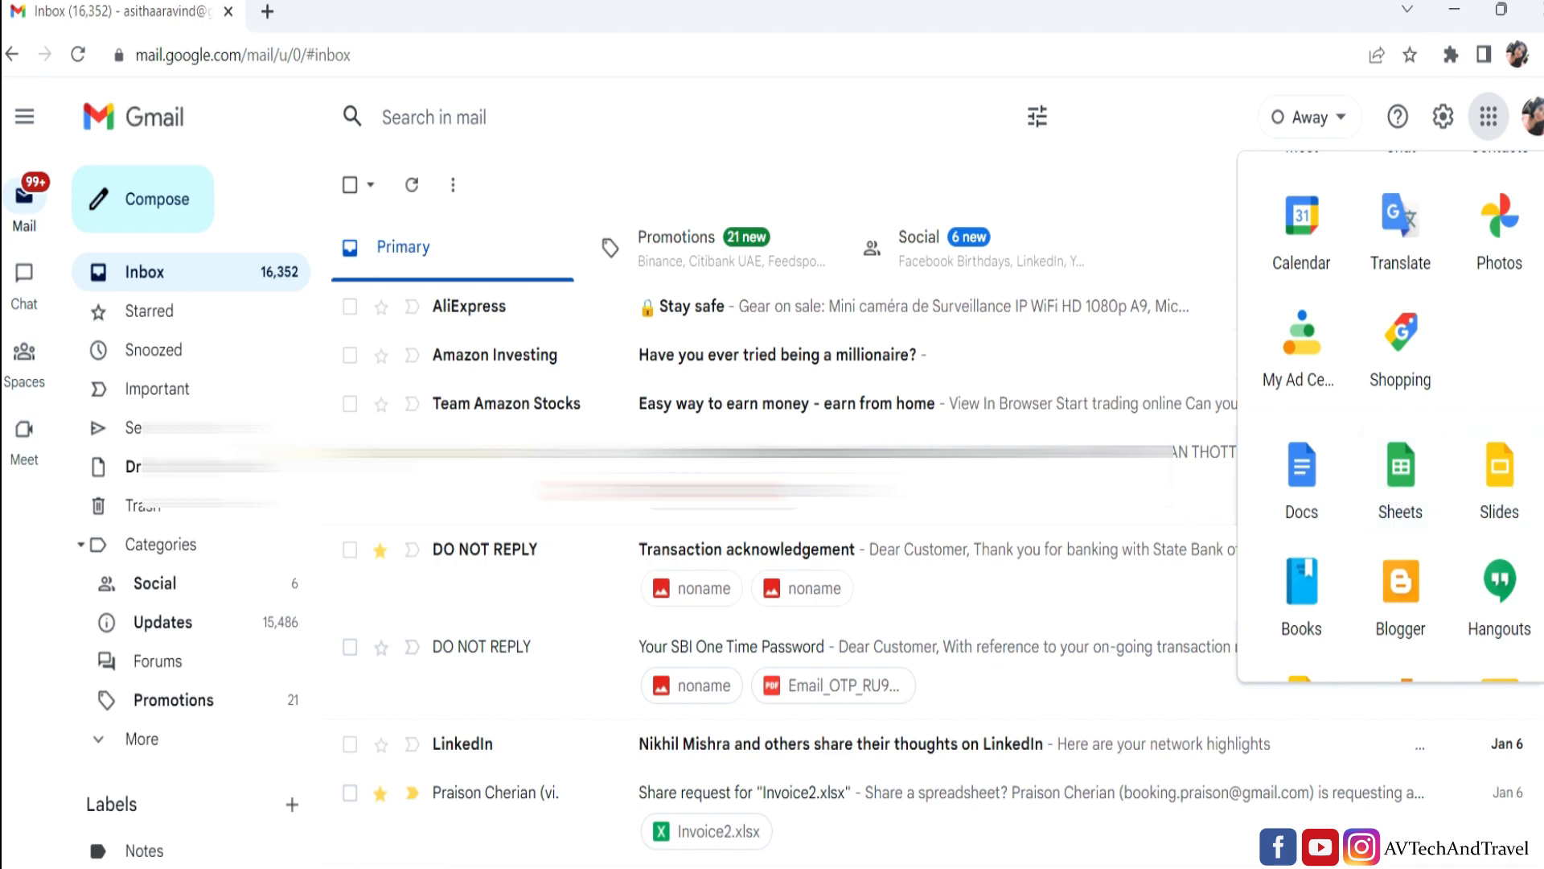
scroll(1377, 633, "down", 5)
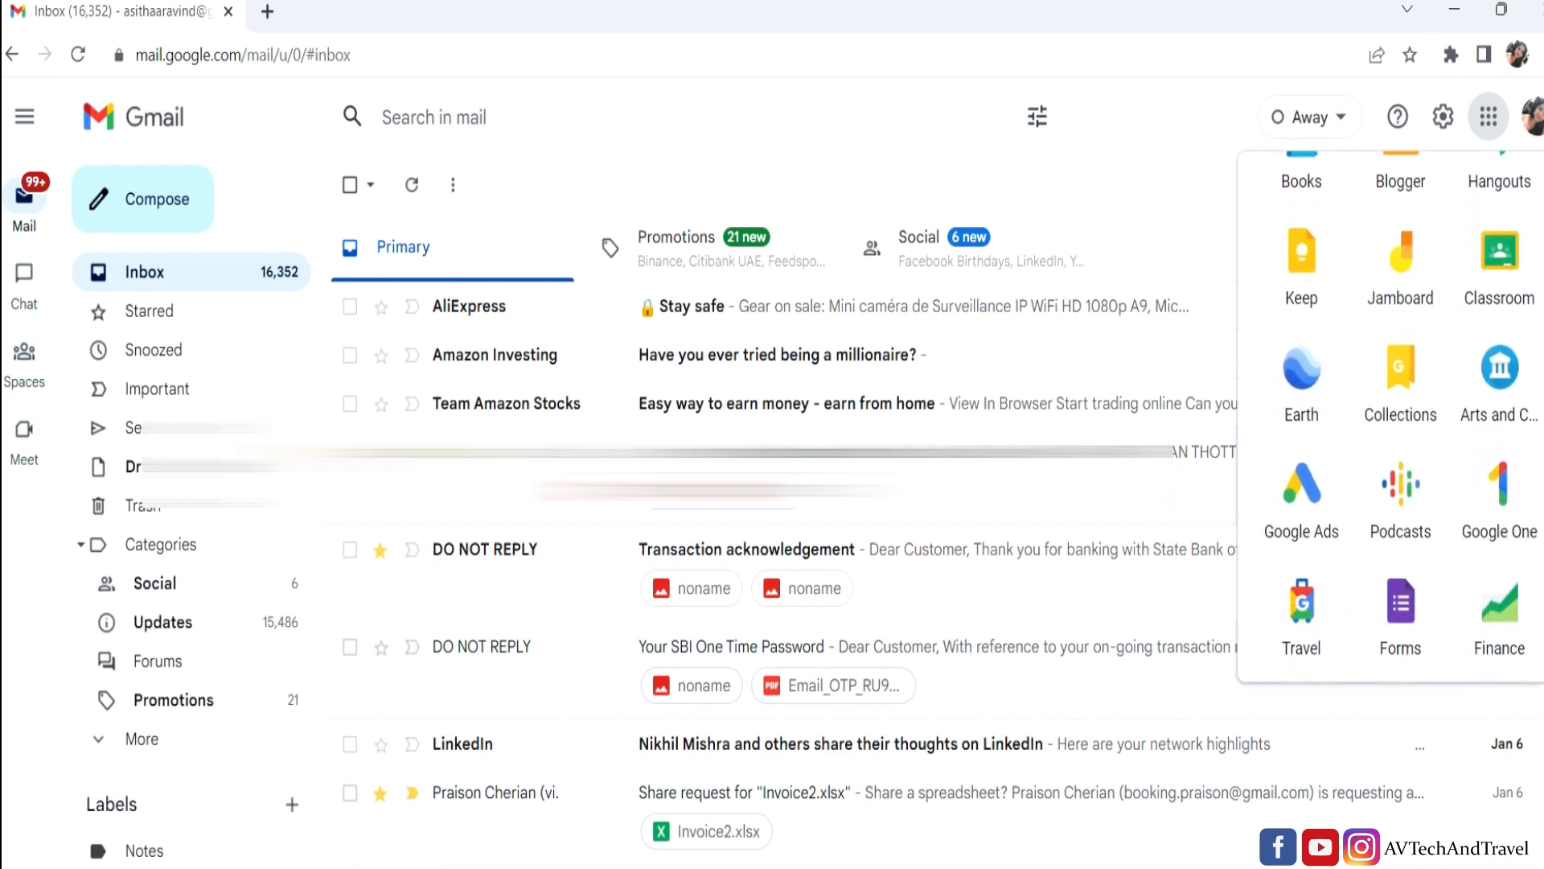
left_click(1298, 613)
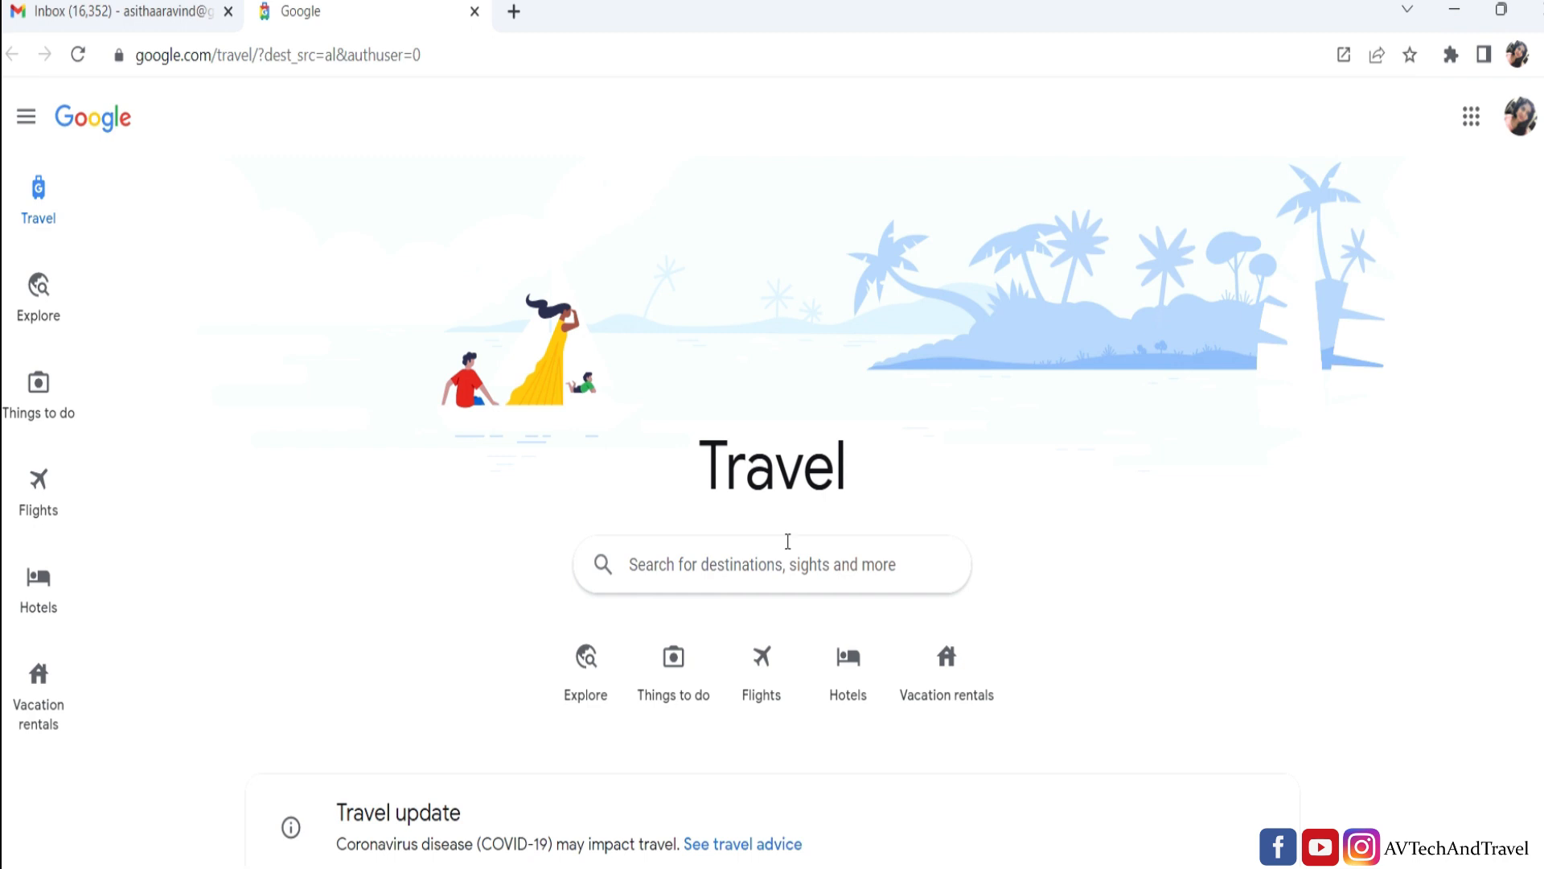
Search Google Travel for the destination calicut
left_click(718, 565)
type("calicut")
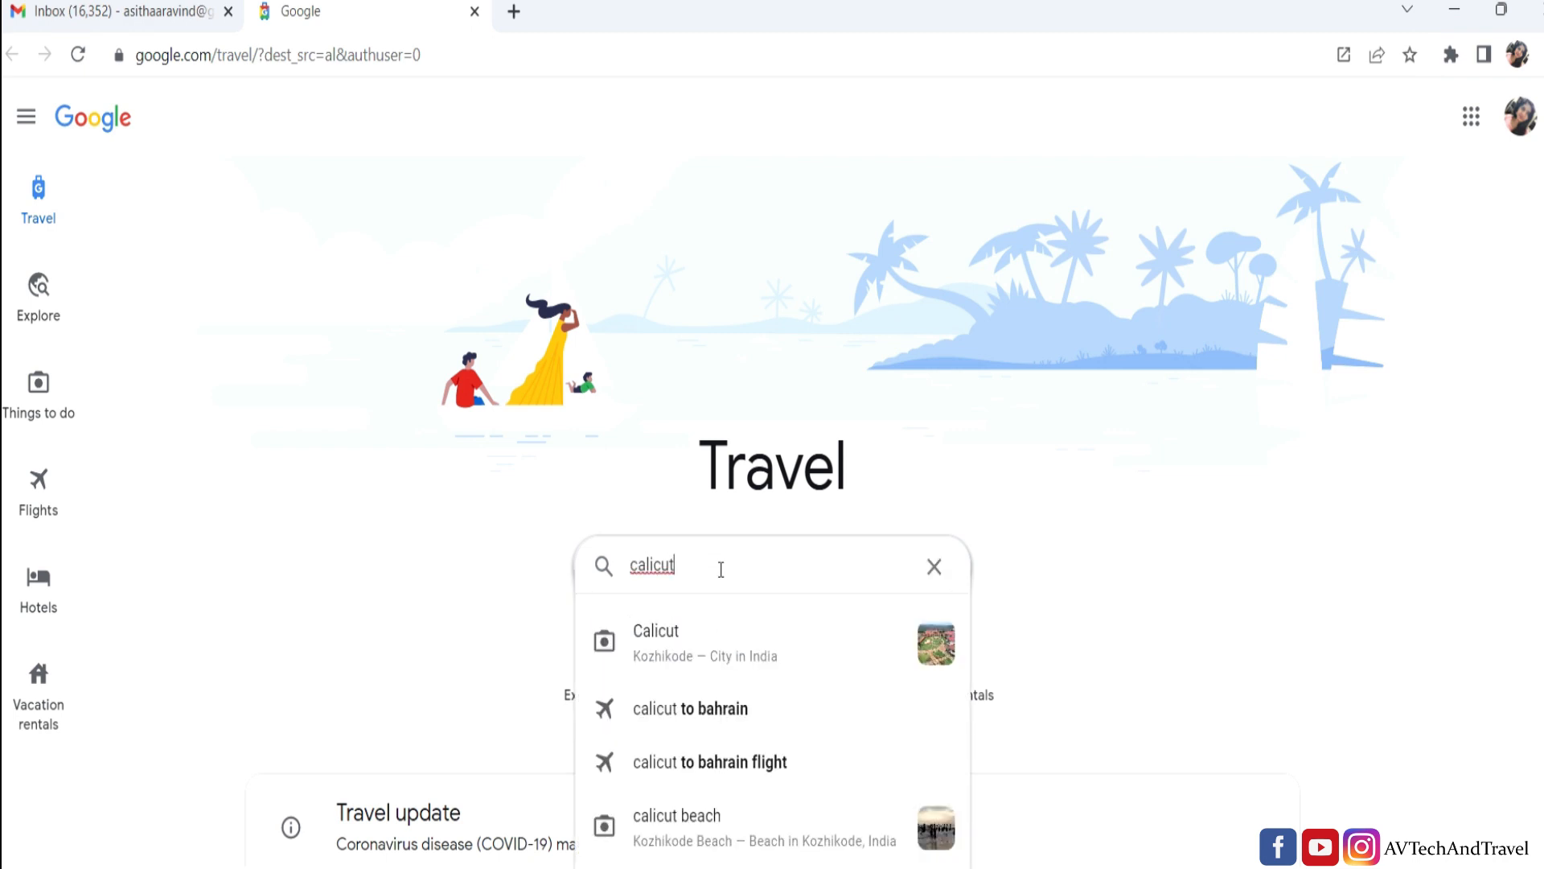
key("Return")
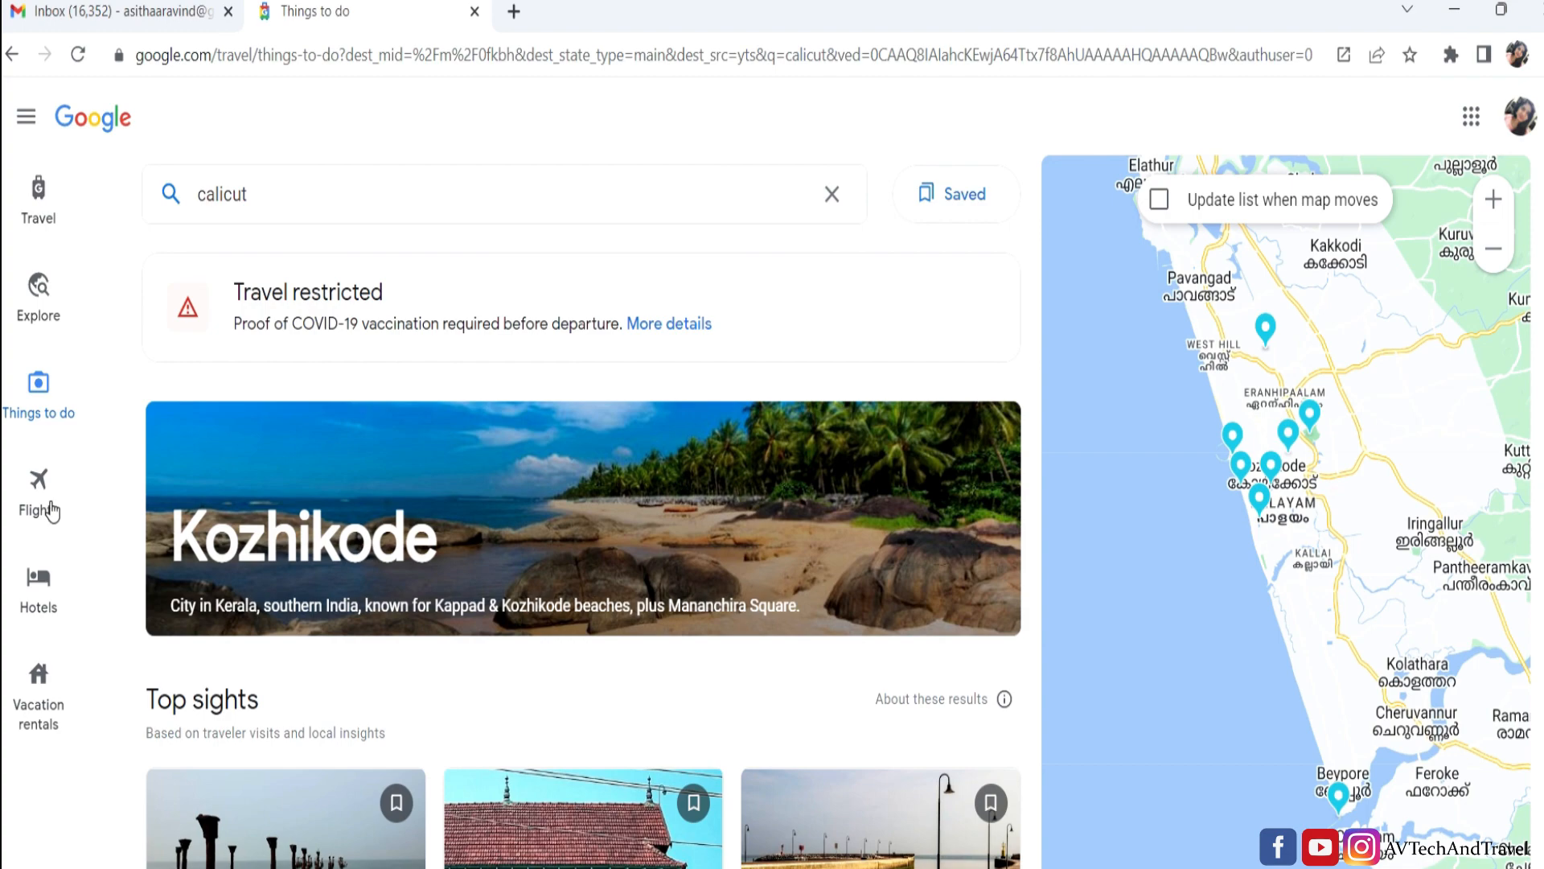
Look through the flights from Bahrain to Kozhikode and compare their fares by departure and return date in the date grid
left_click(35, 493)
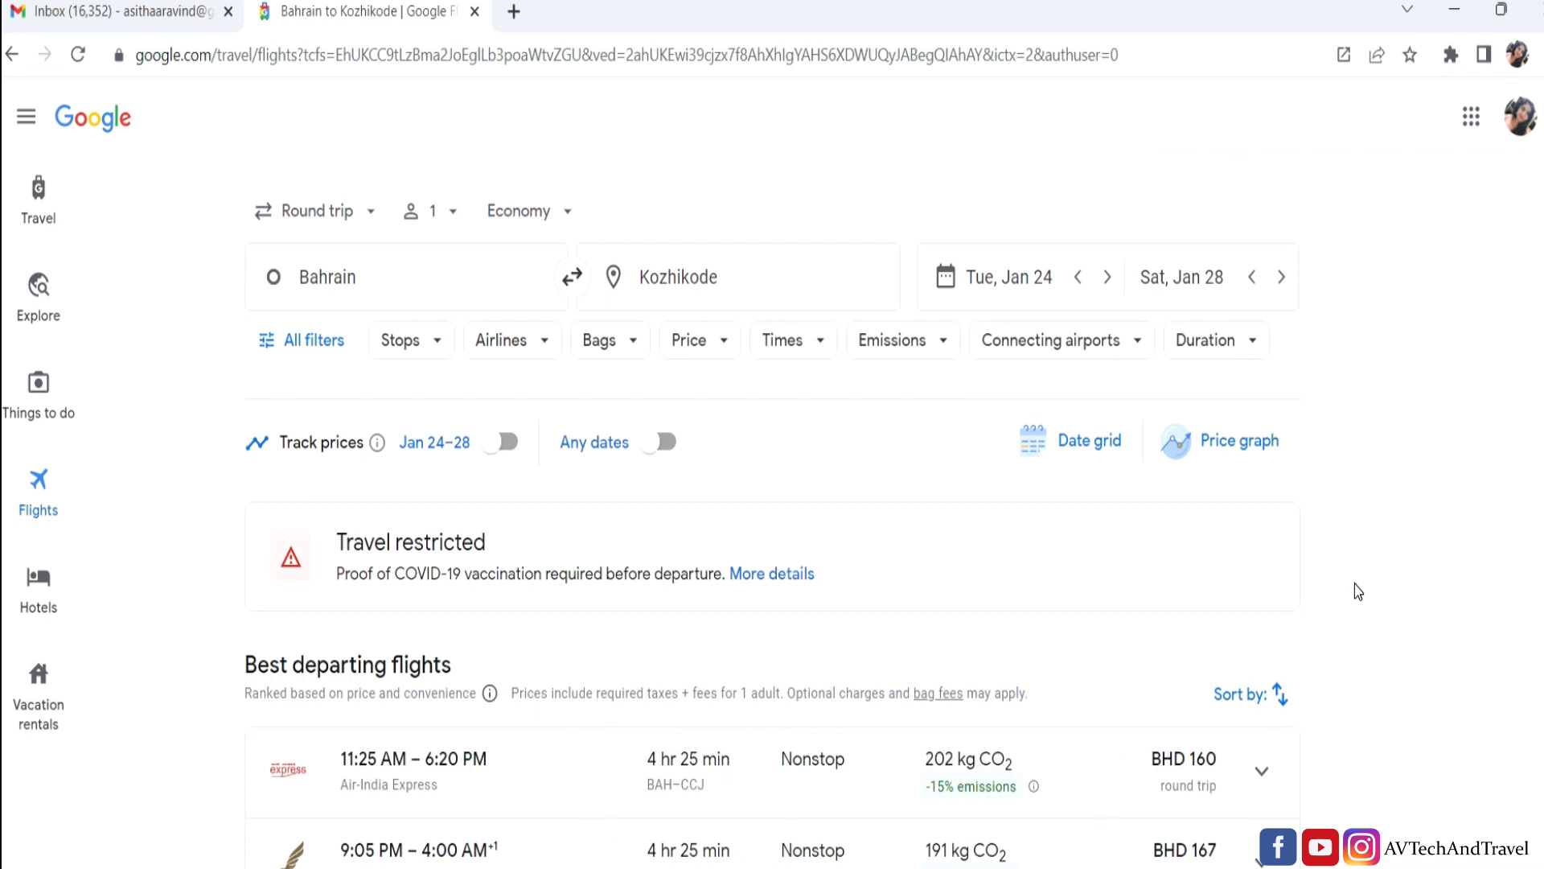
scroll(1359, 583, "down", 1)
scroll(772, 563, "down", 10)
scroll(1509, 486, "up", 11)
left_click(1083, 450)
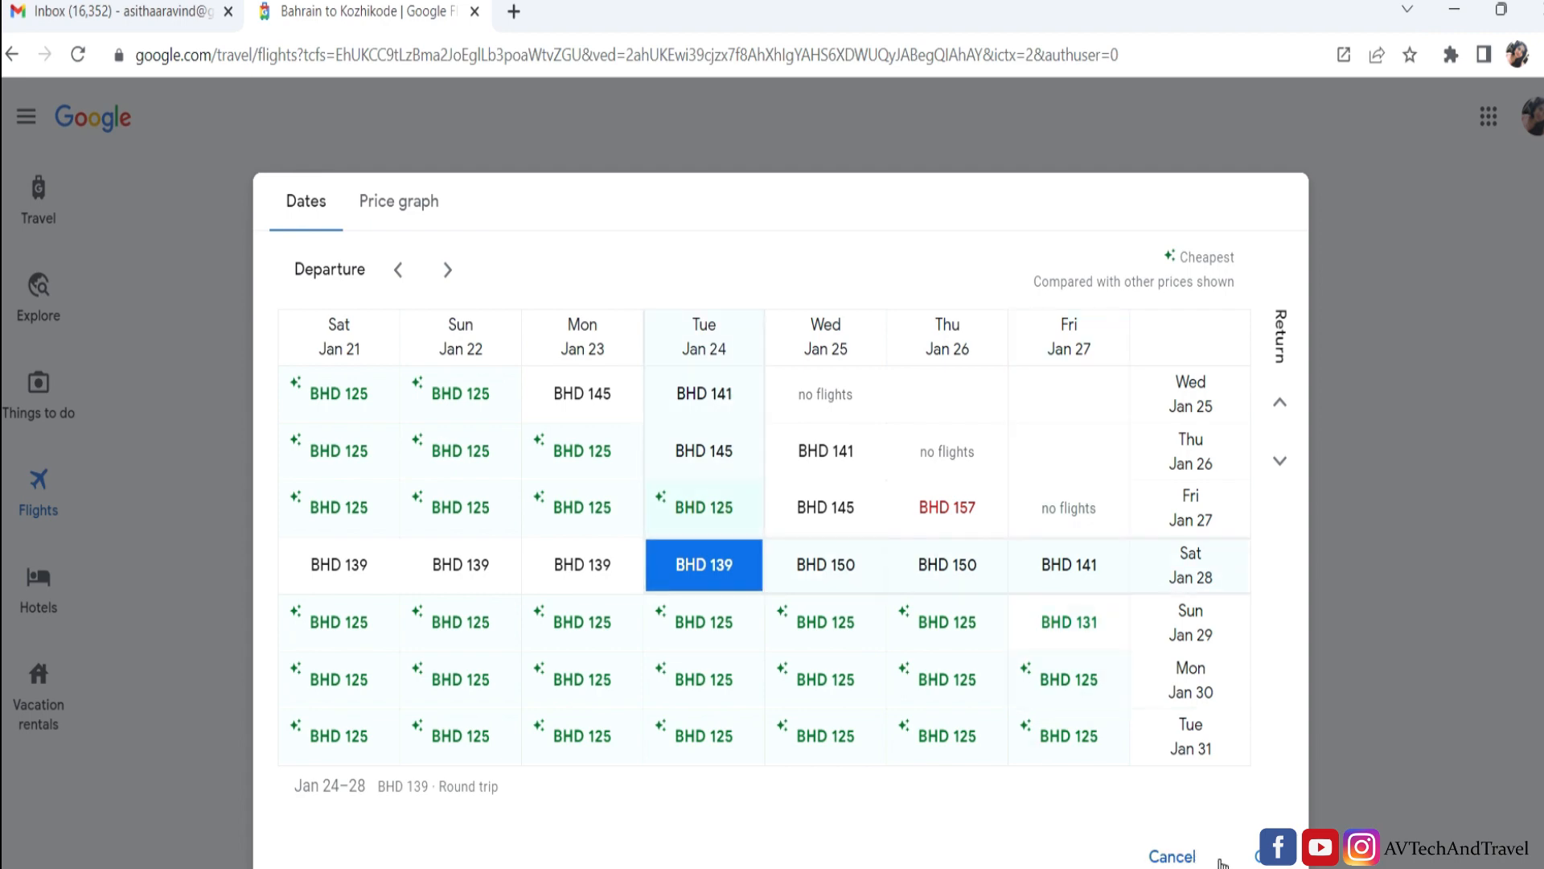
left_click(1261, 858)
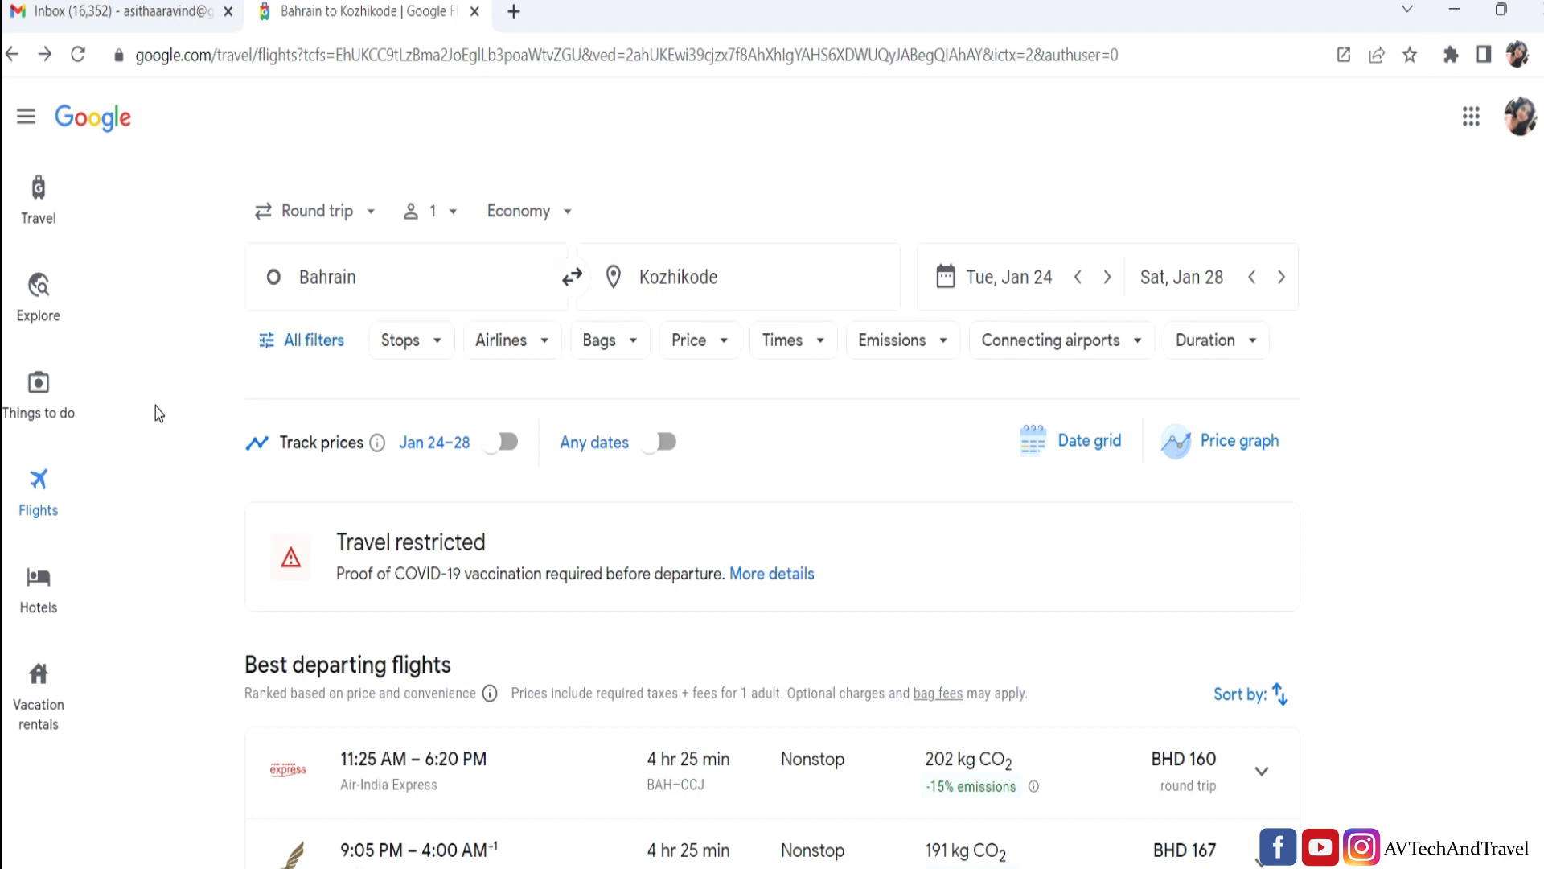
Look through the top sights among Kozhikode's things to do, and open the hotels for the same destination
left_click(45, 415)
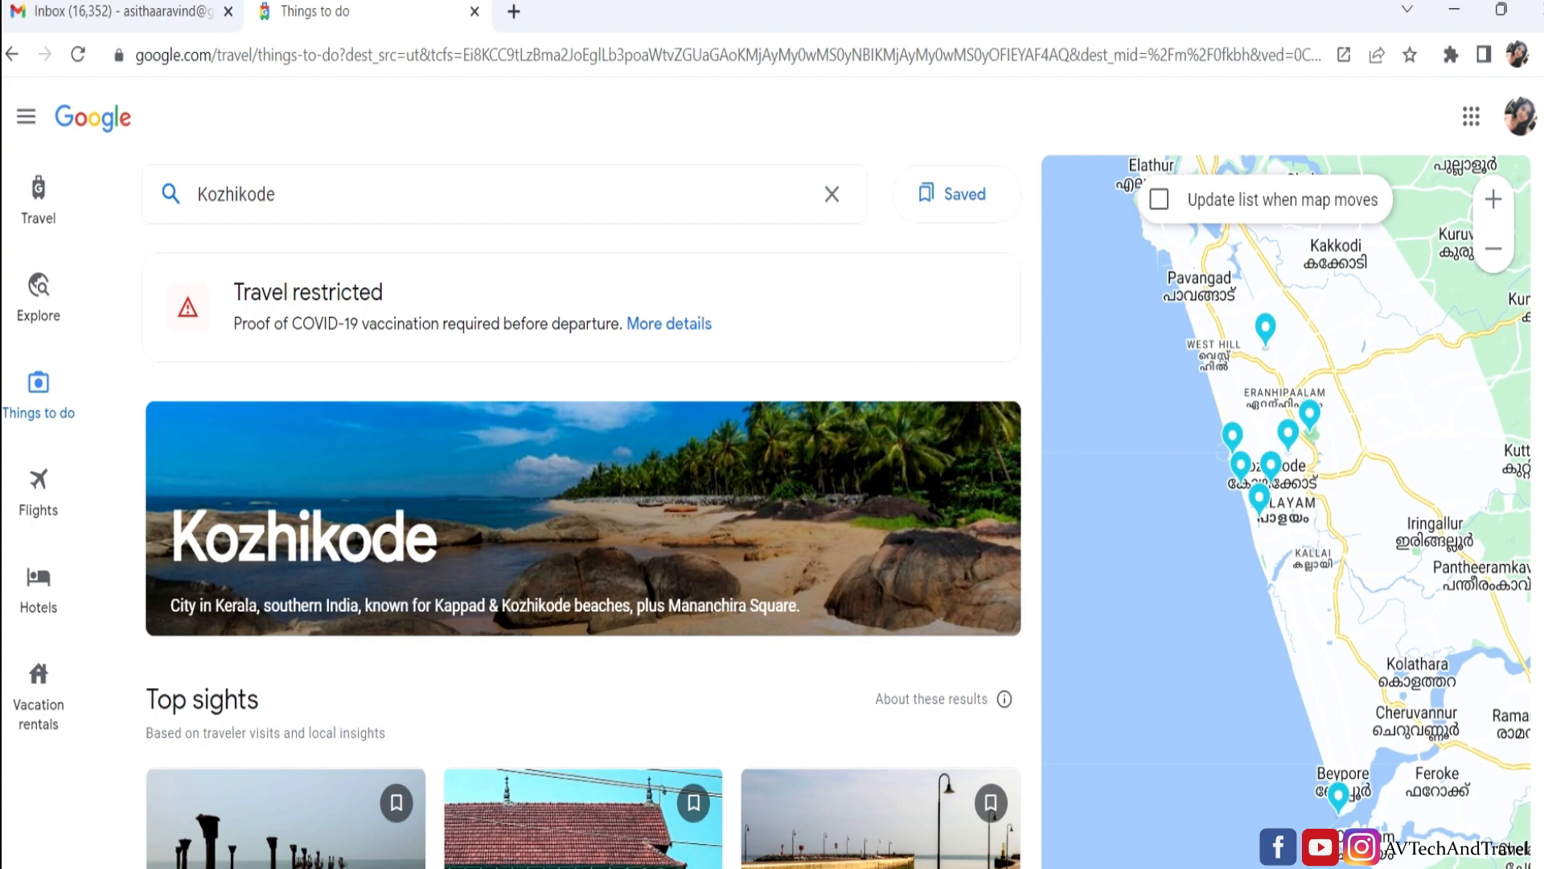
scroll(583, 514, "down", 10)
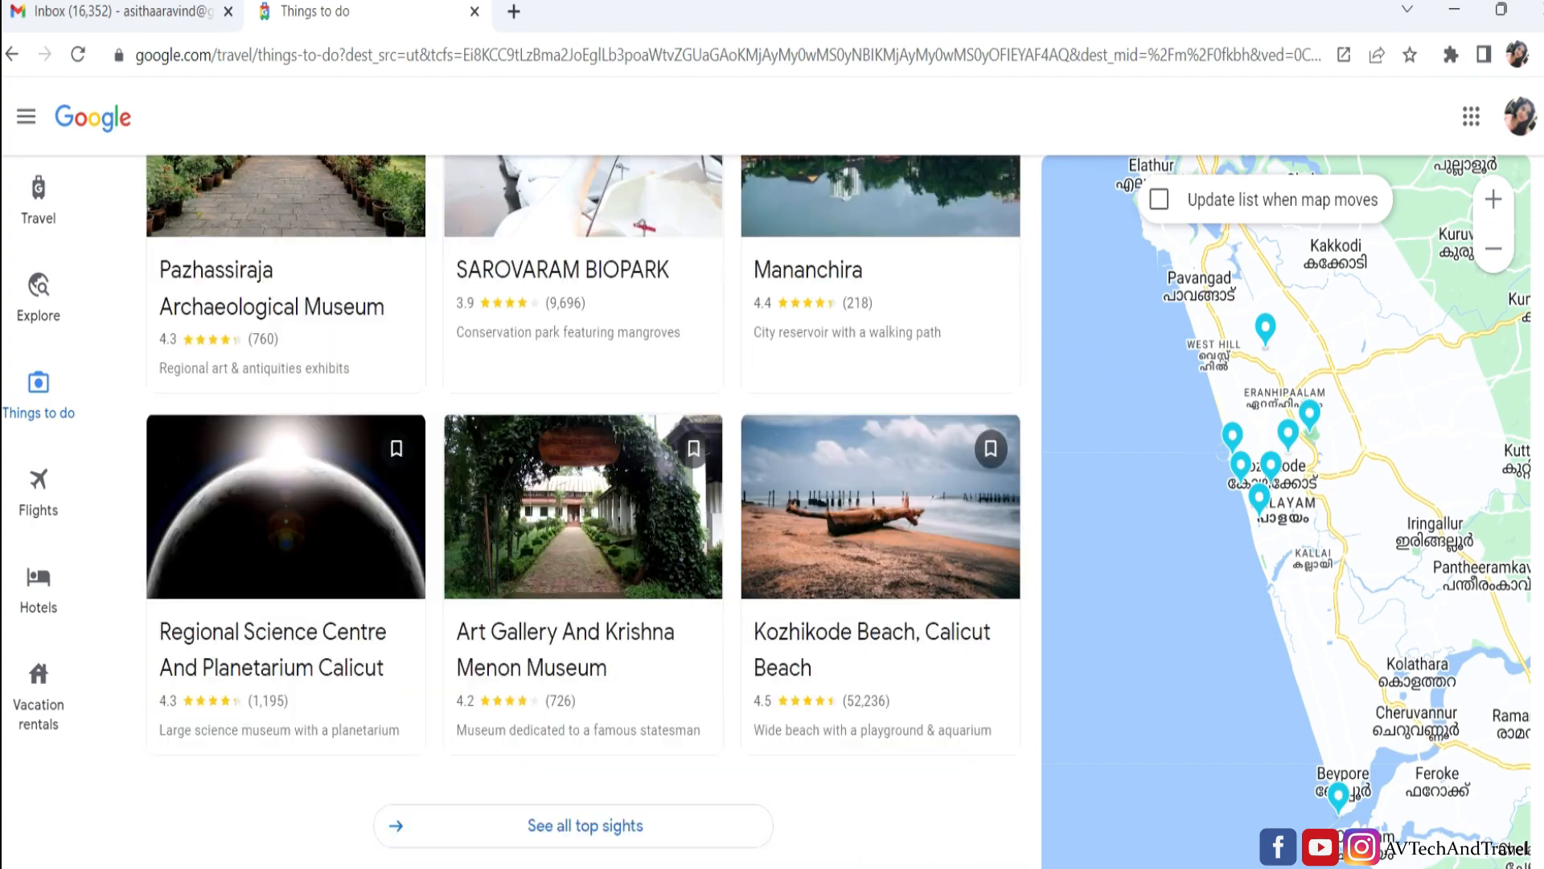
scroll(583, 515, "down", 7)
scroll(583, 515, "up", 6)
scroll(137, 554, "up", 10)
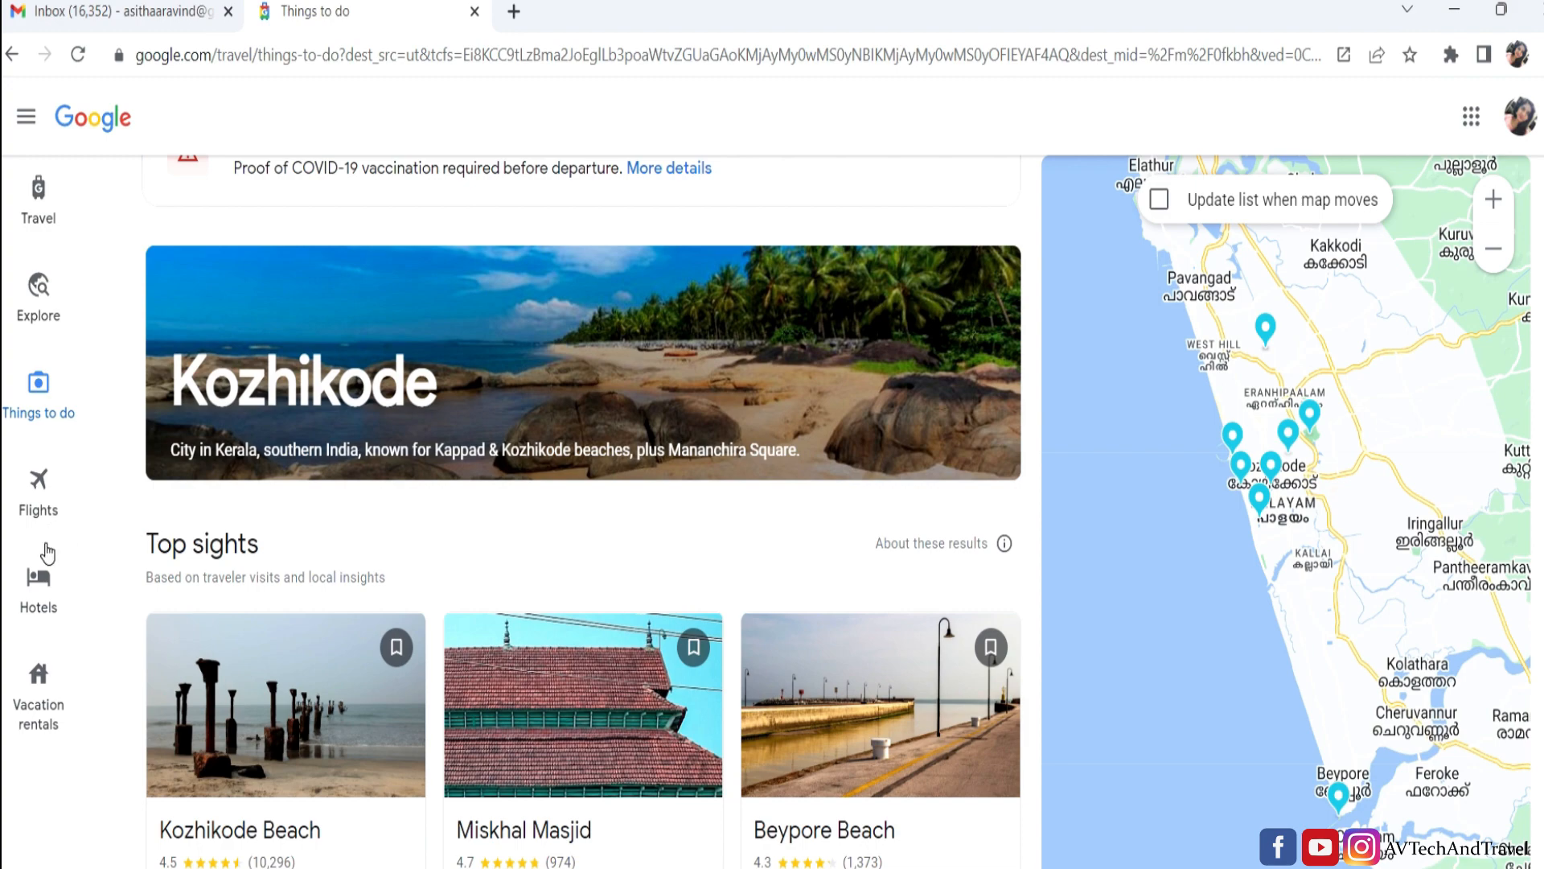
left_click(43, 597)
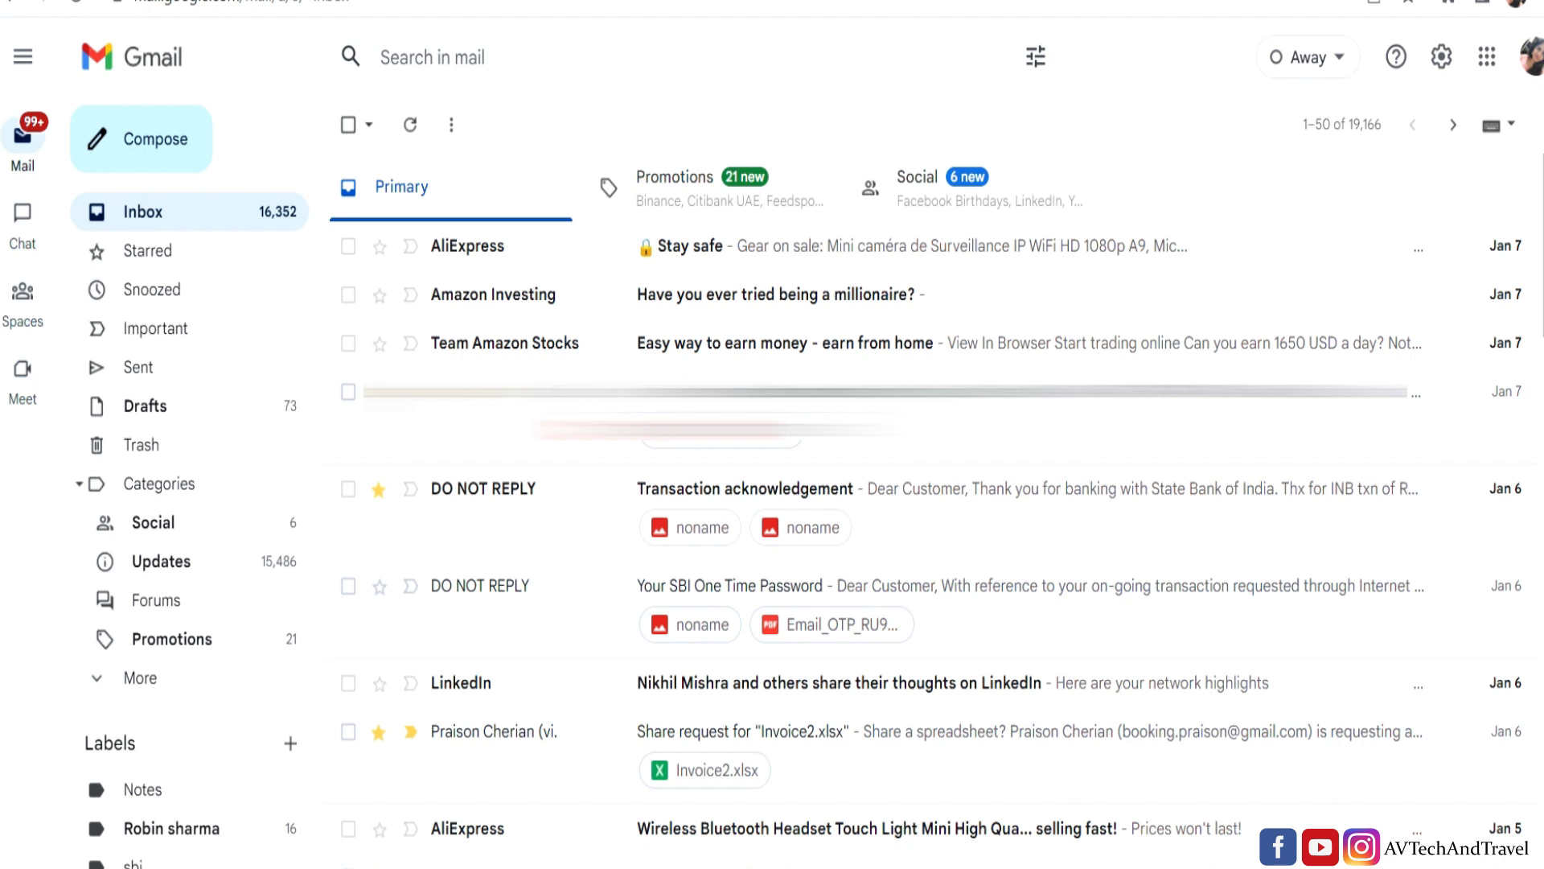
Search the Gmail mailbox for "unsubscribe" and look through the matching messages
left_click(459, 61)
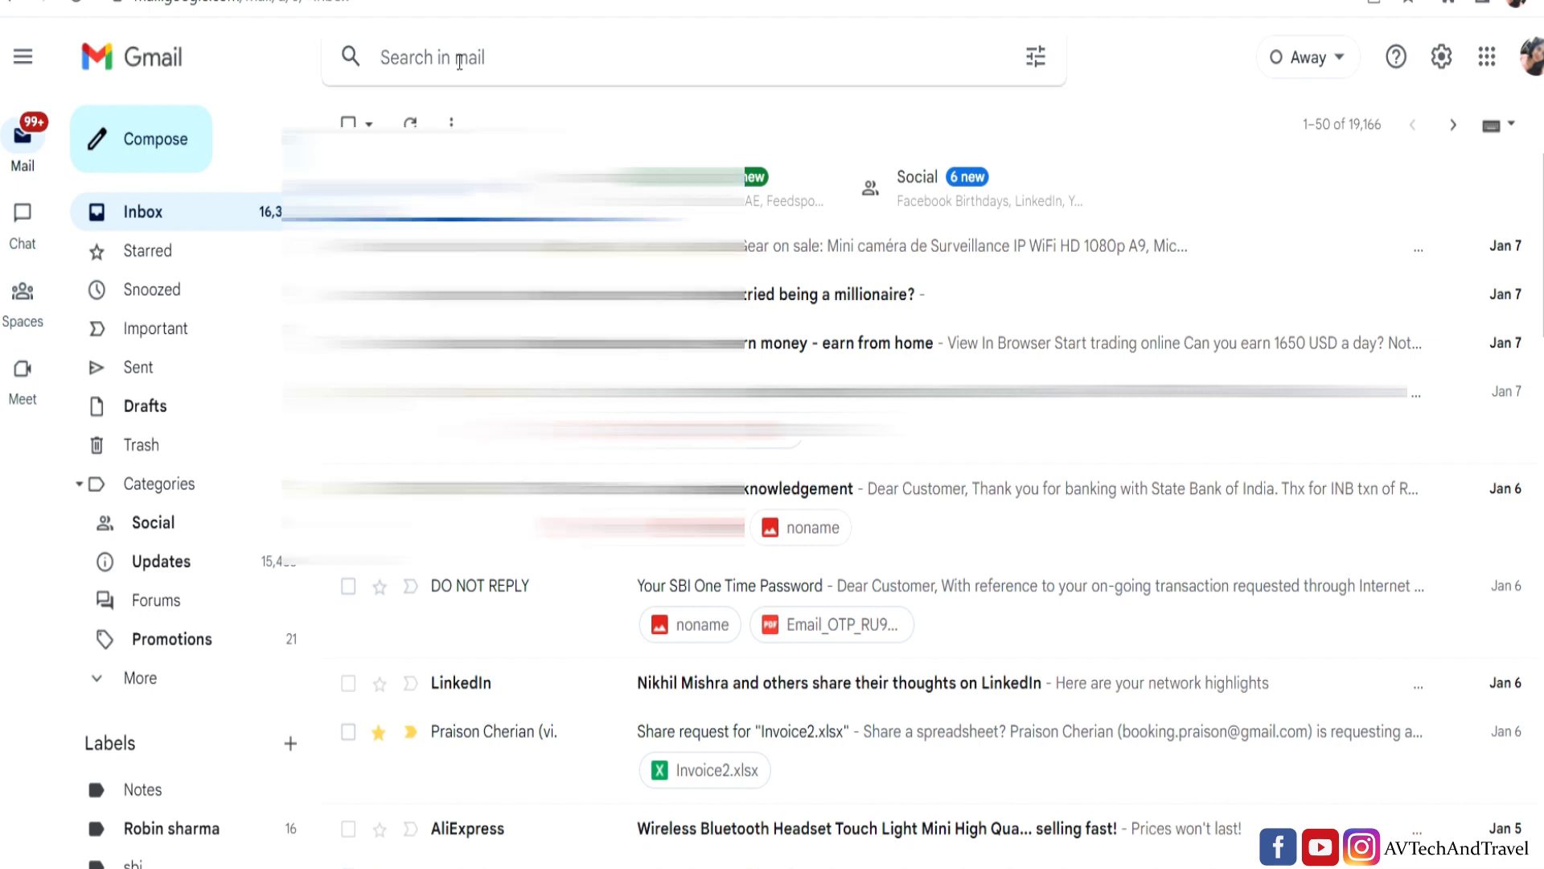
type("unsubscribe")
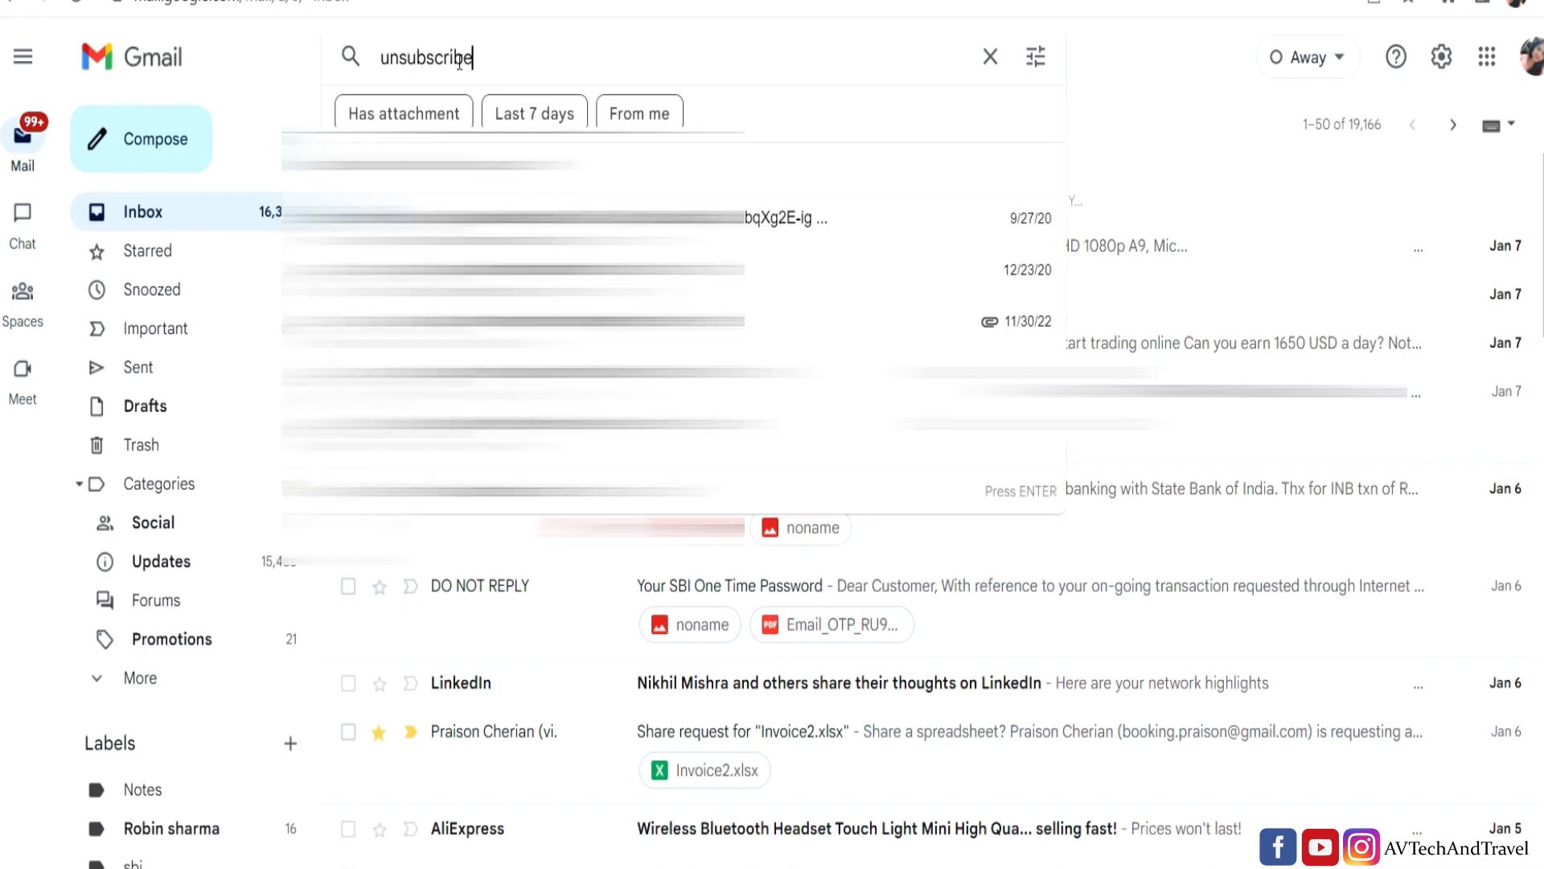
key("Return")
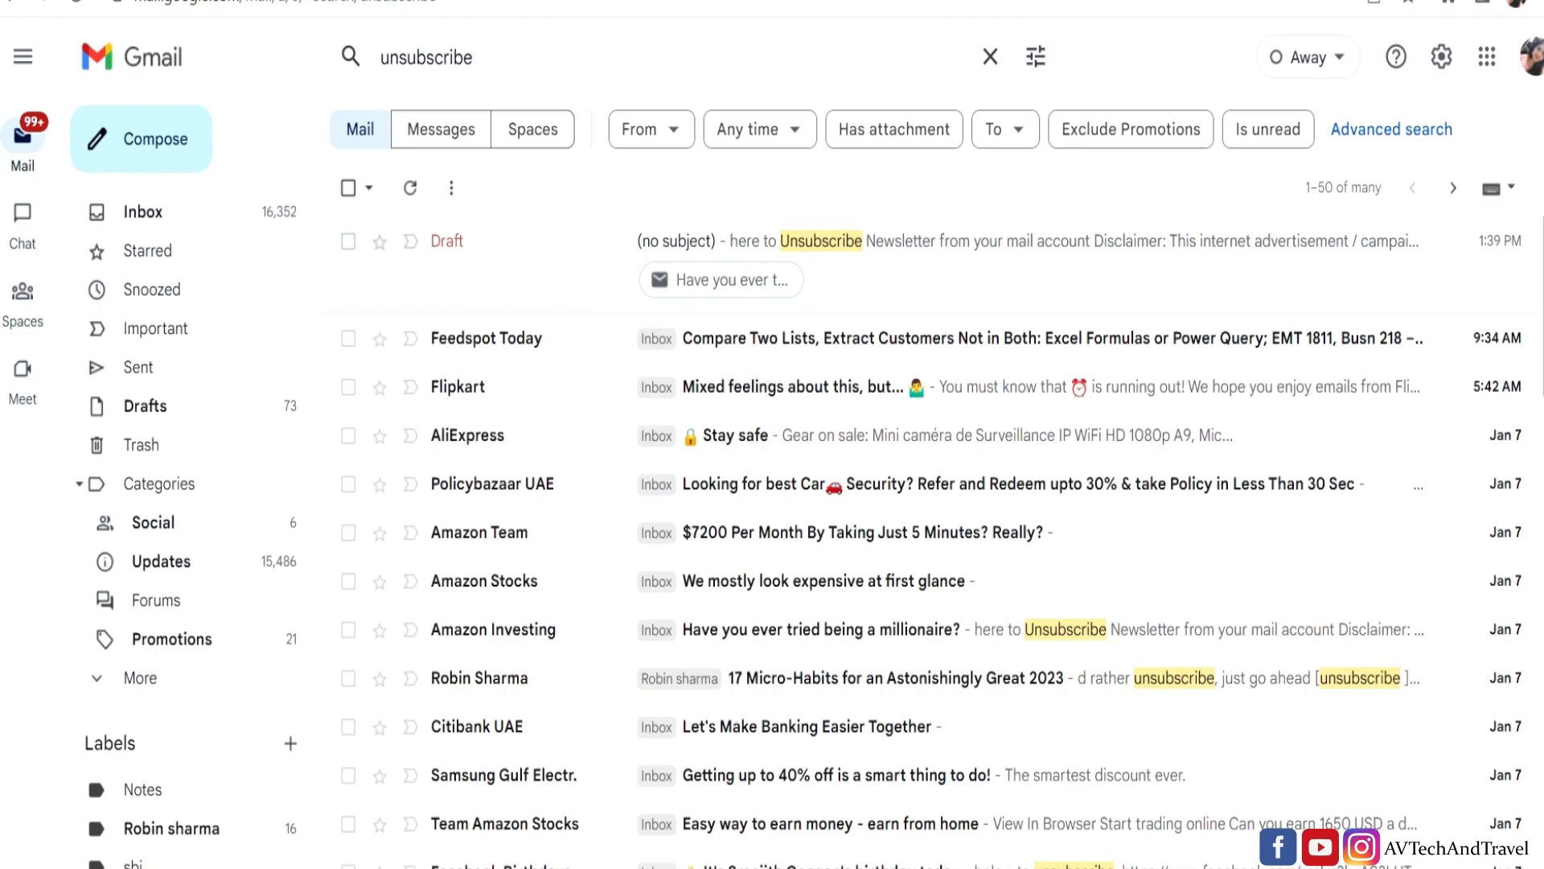
left_click_drag(1542, 319, 1477, 335)
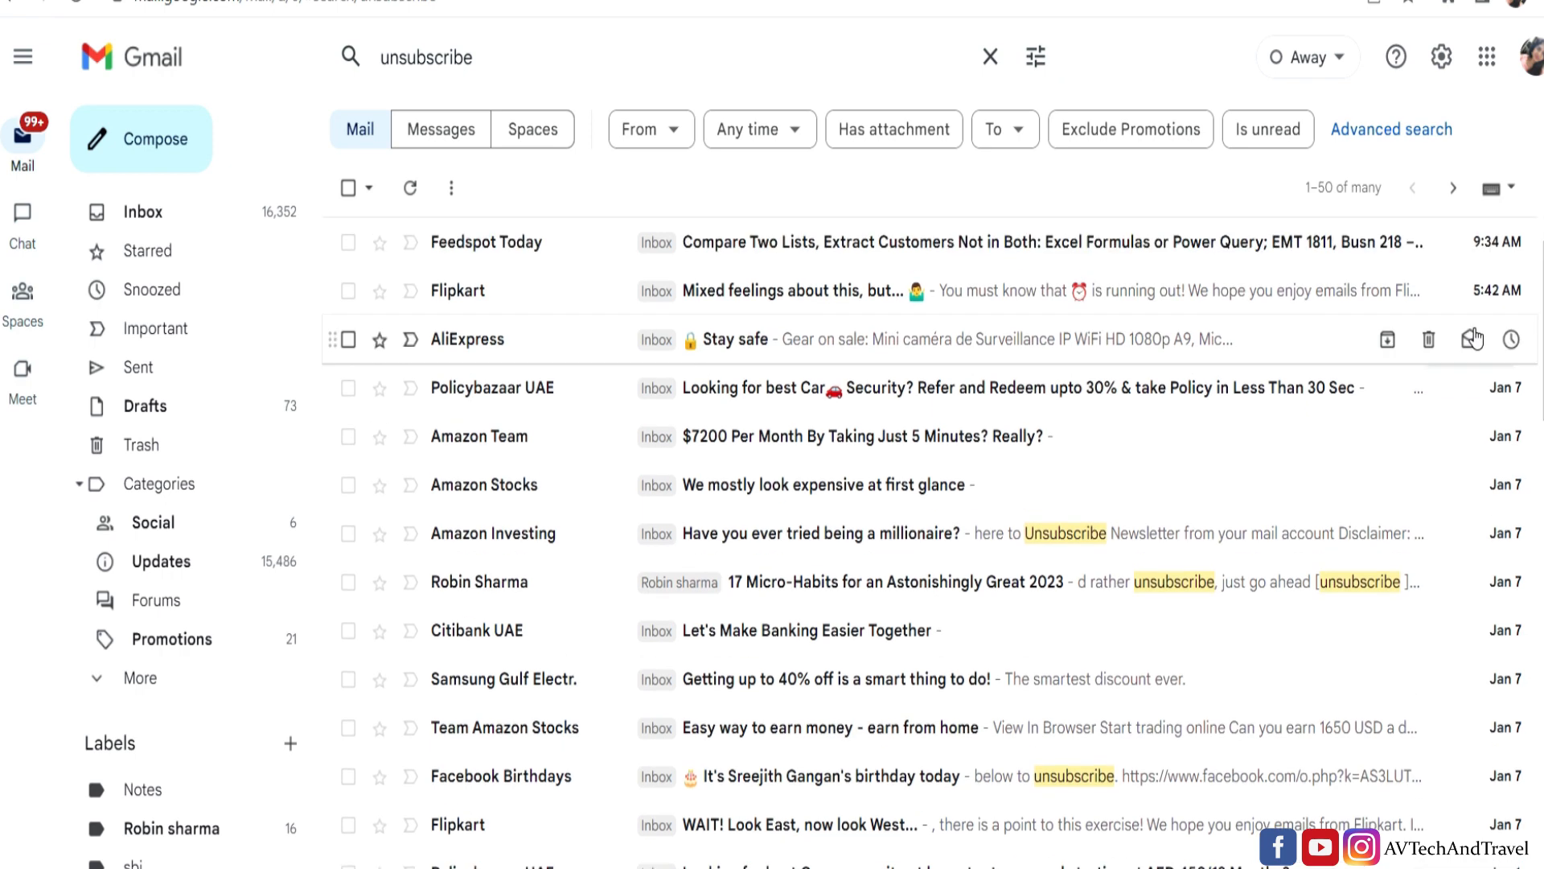
Create a filter from the "unsubscribe" search that applies a new label named Unsubscribe, including to matching conversations
left_click(1037, 58)
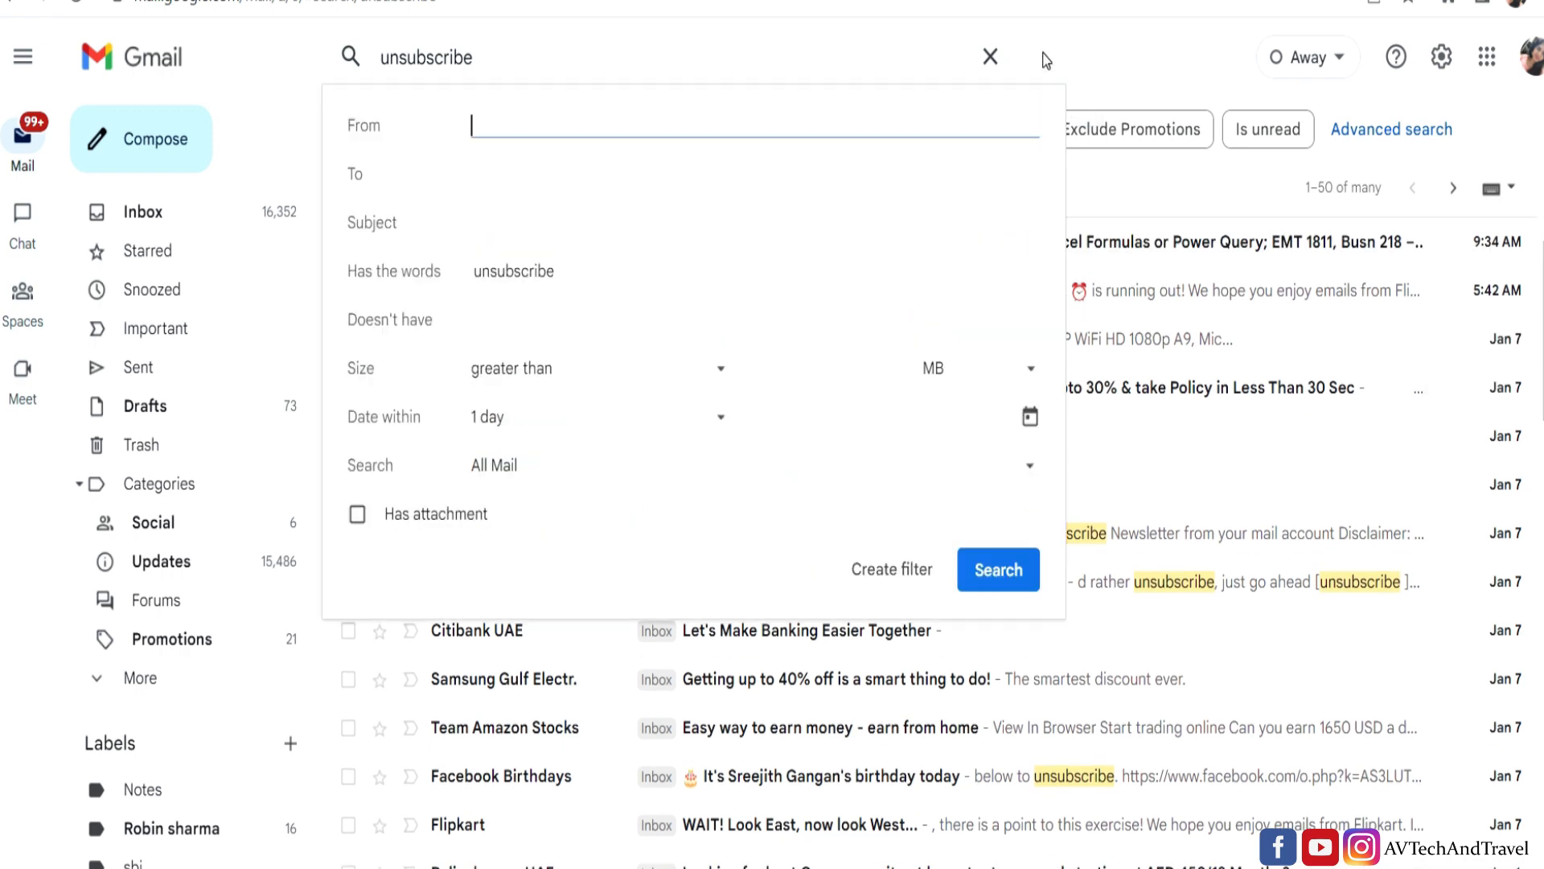
left_click(906, 571)
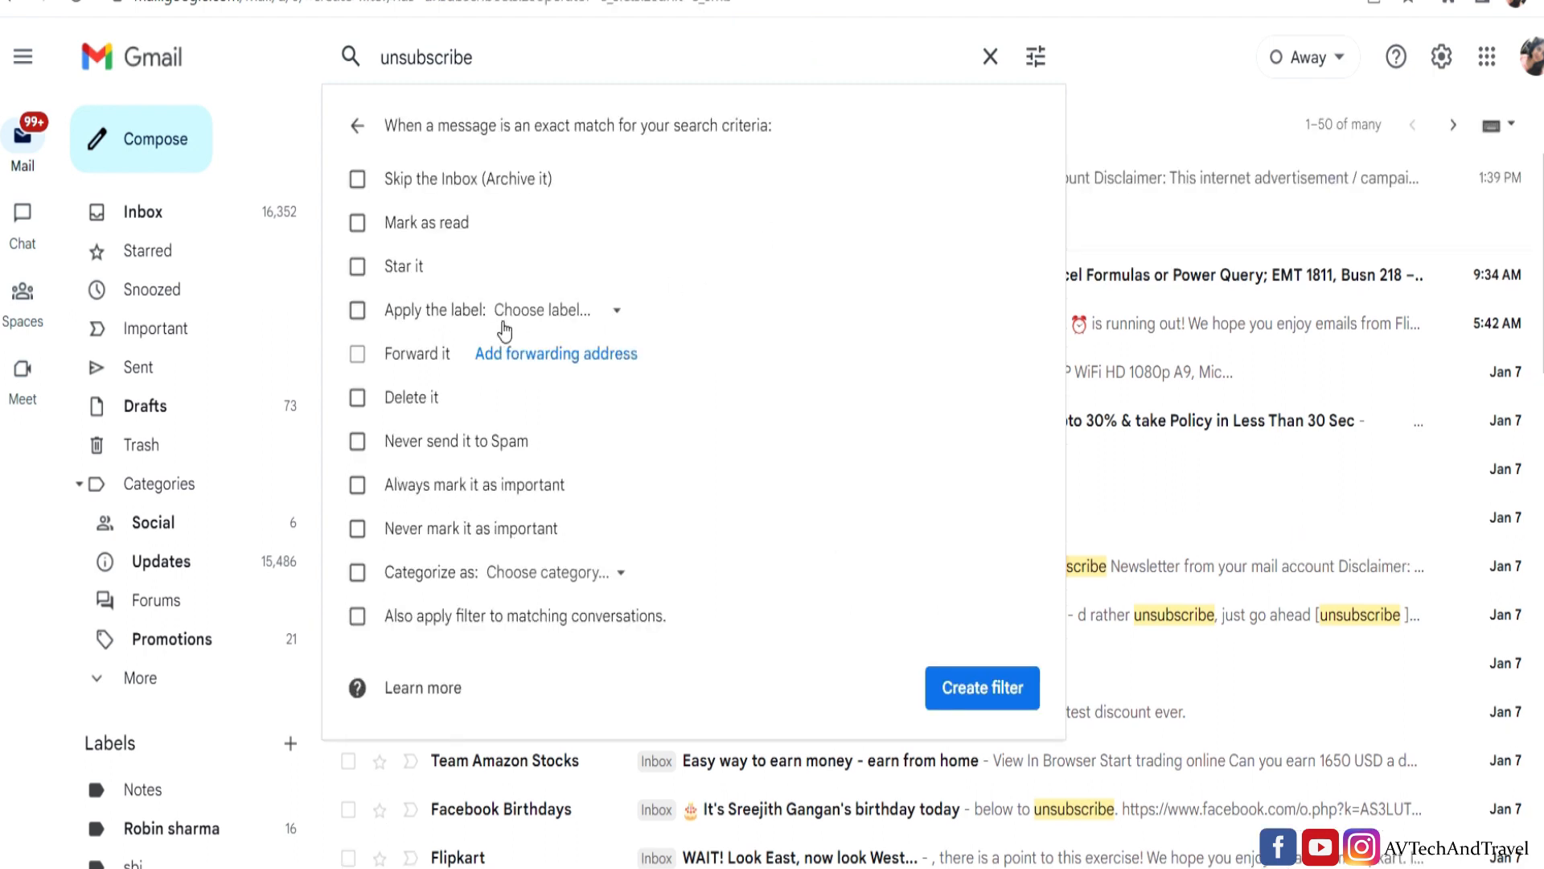
left_click(616, 322)
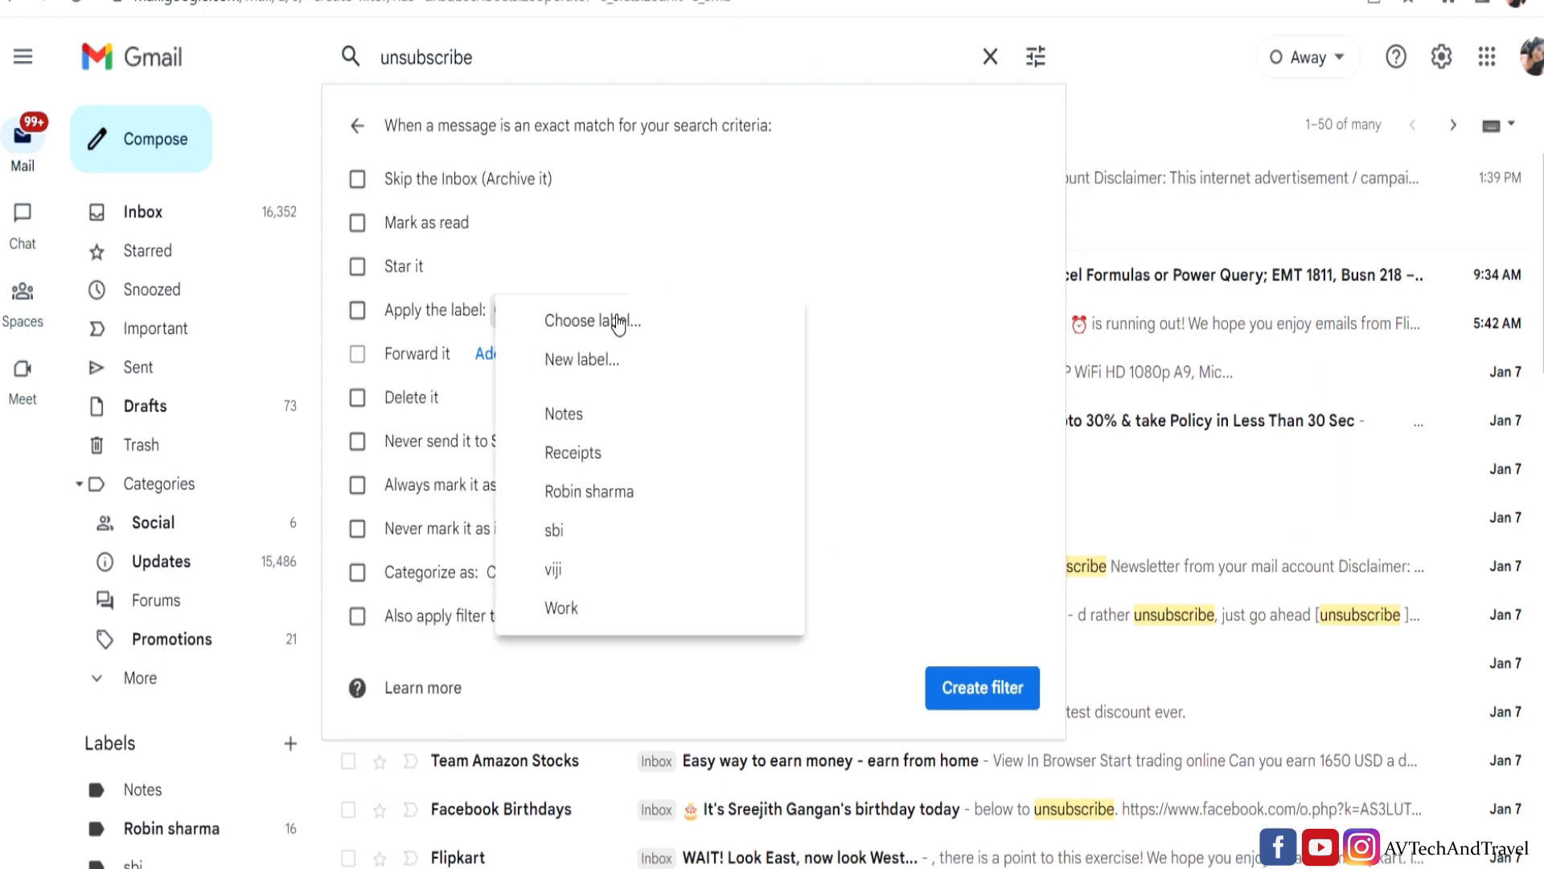
left_click(587, 359)
type("Unc")
type("ubscribe")
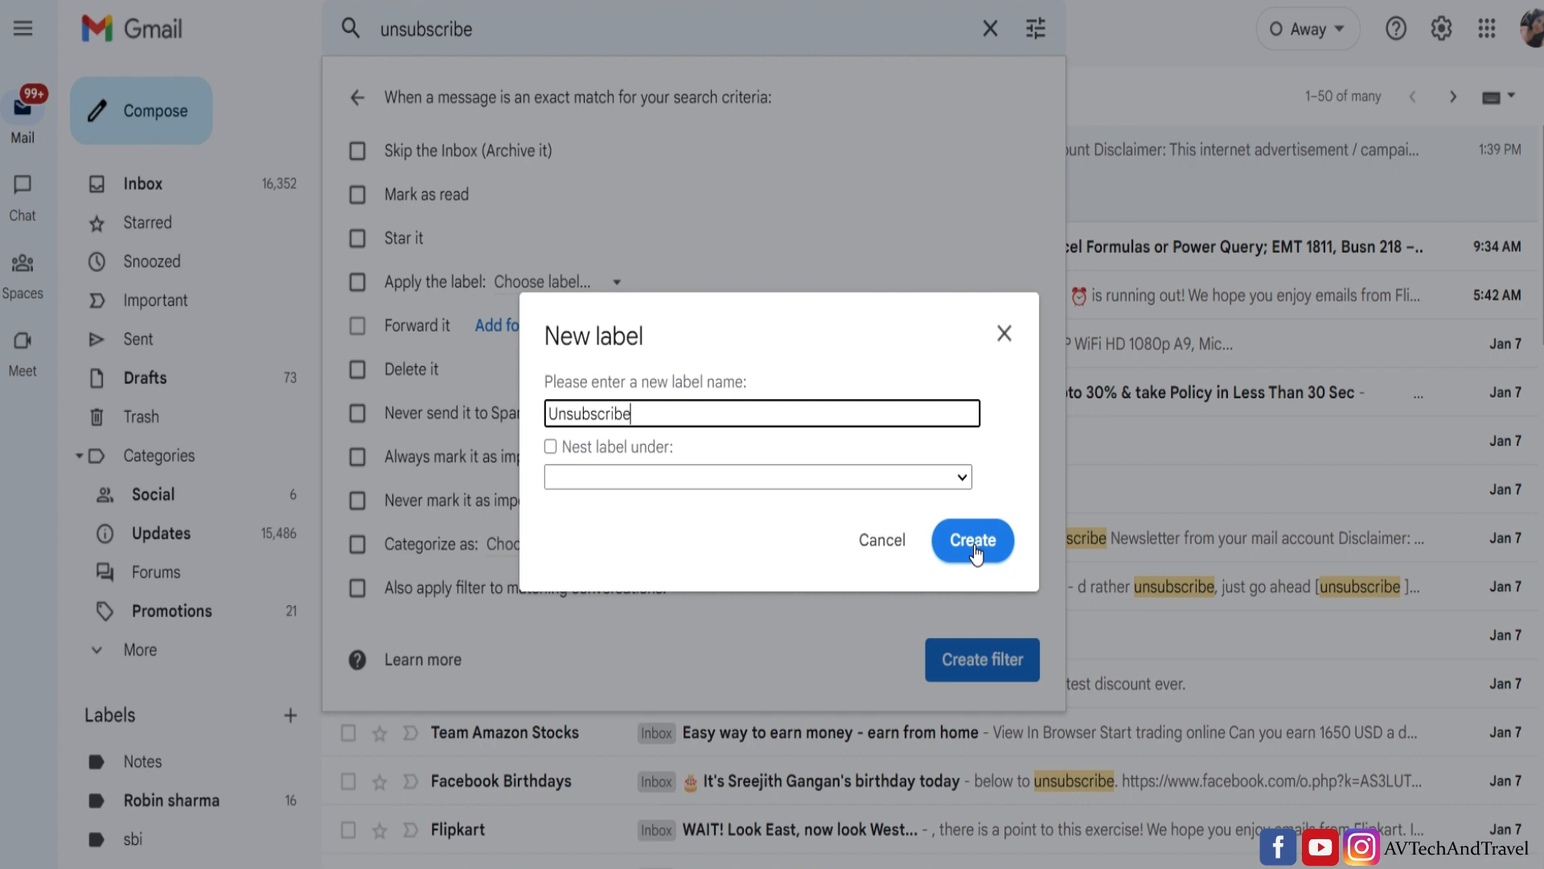
left_click(973, 547)
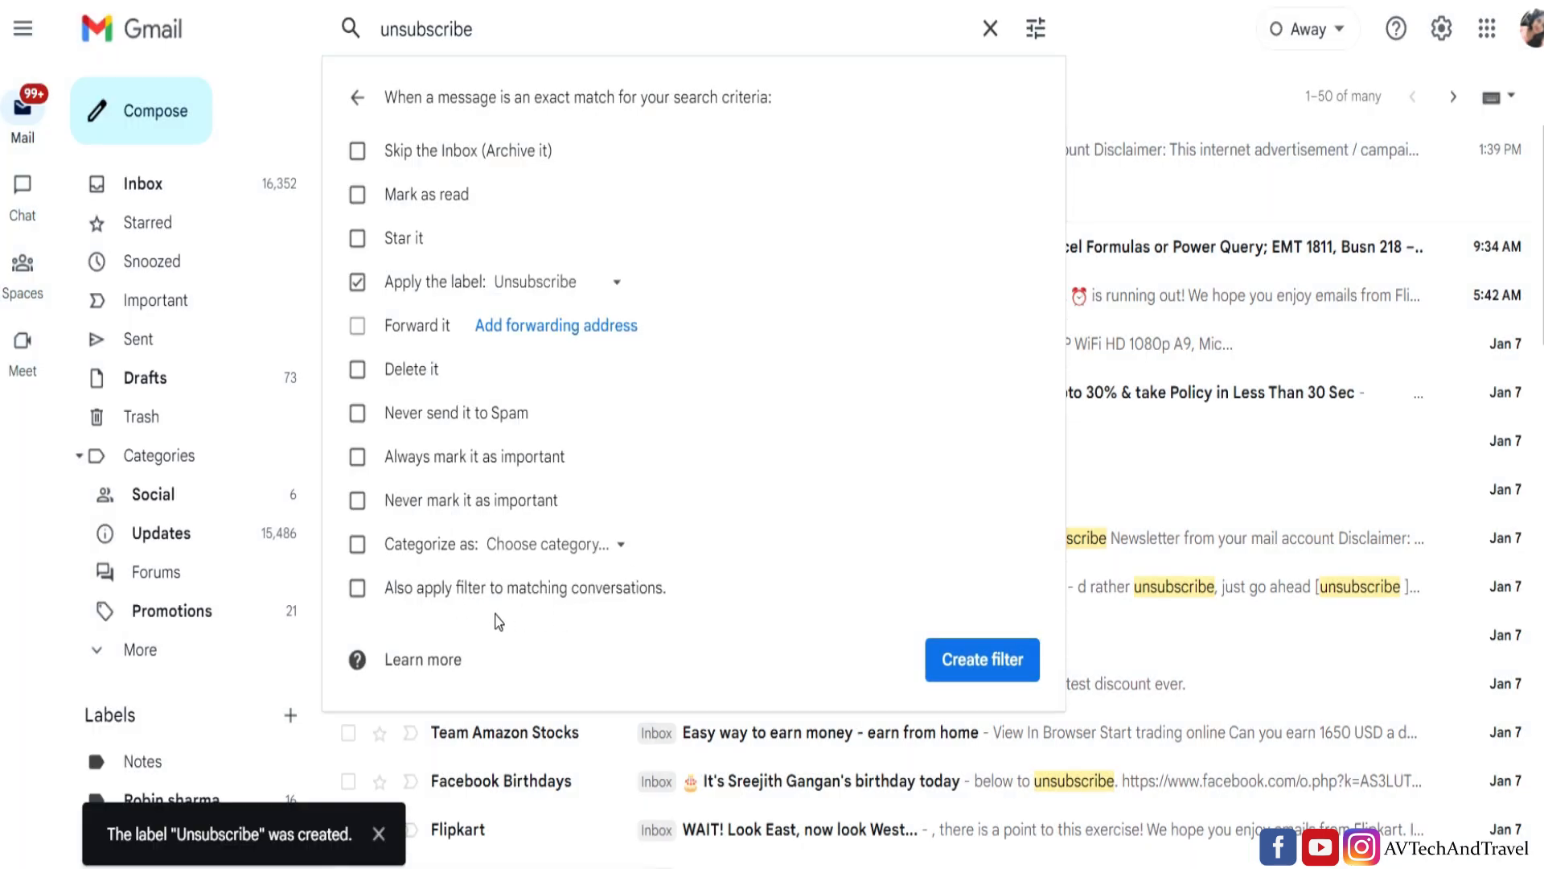
left_click(358, 587)
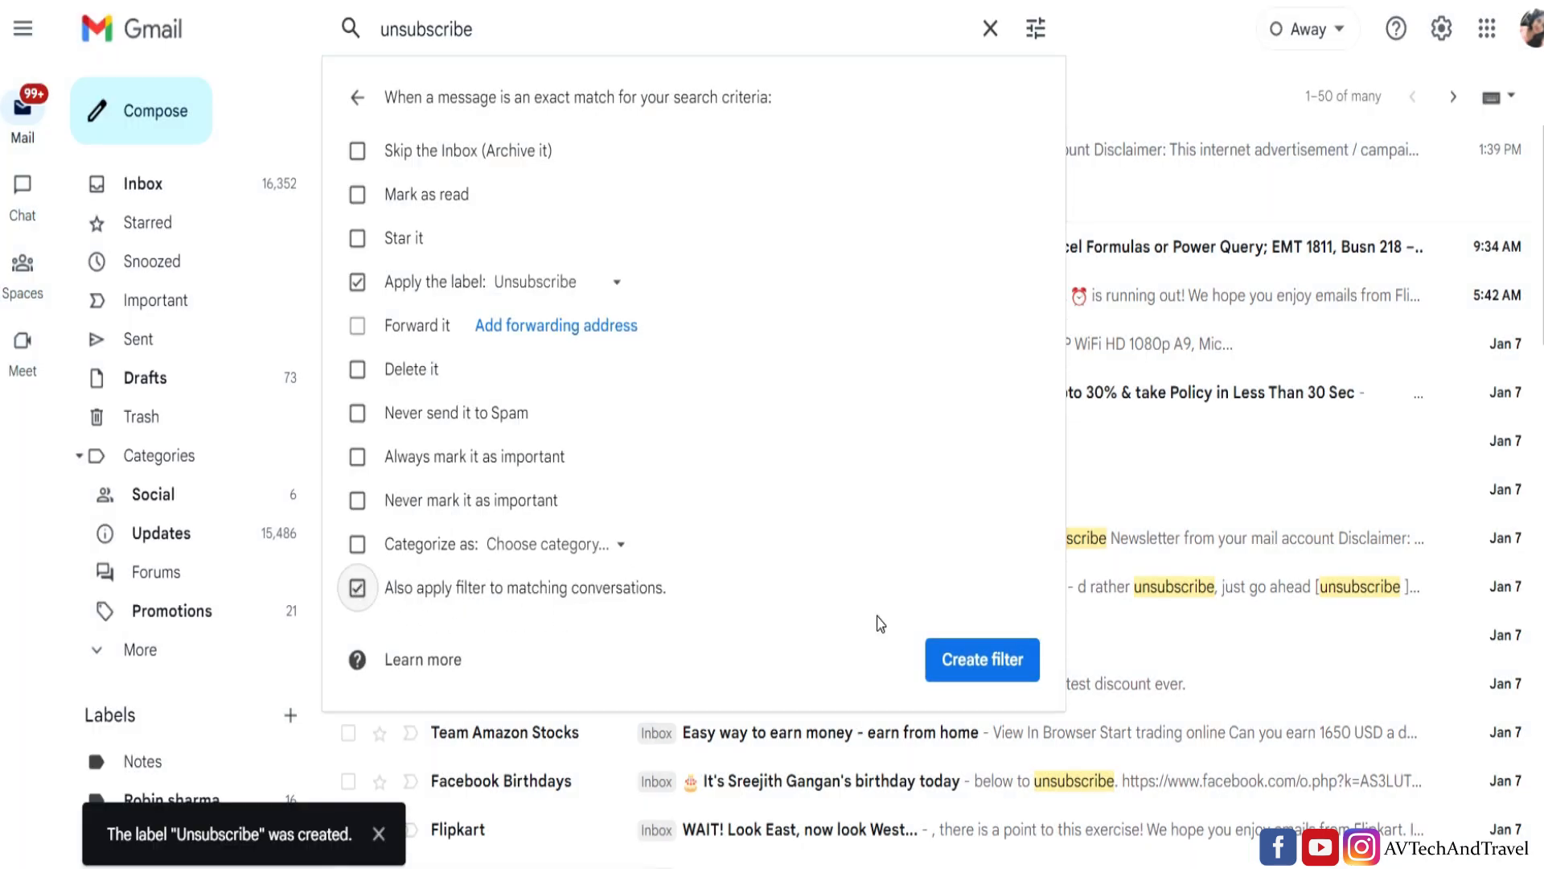
left_click(963, 659)
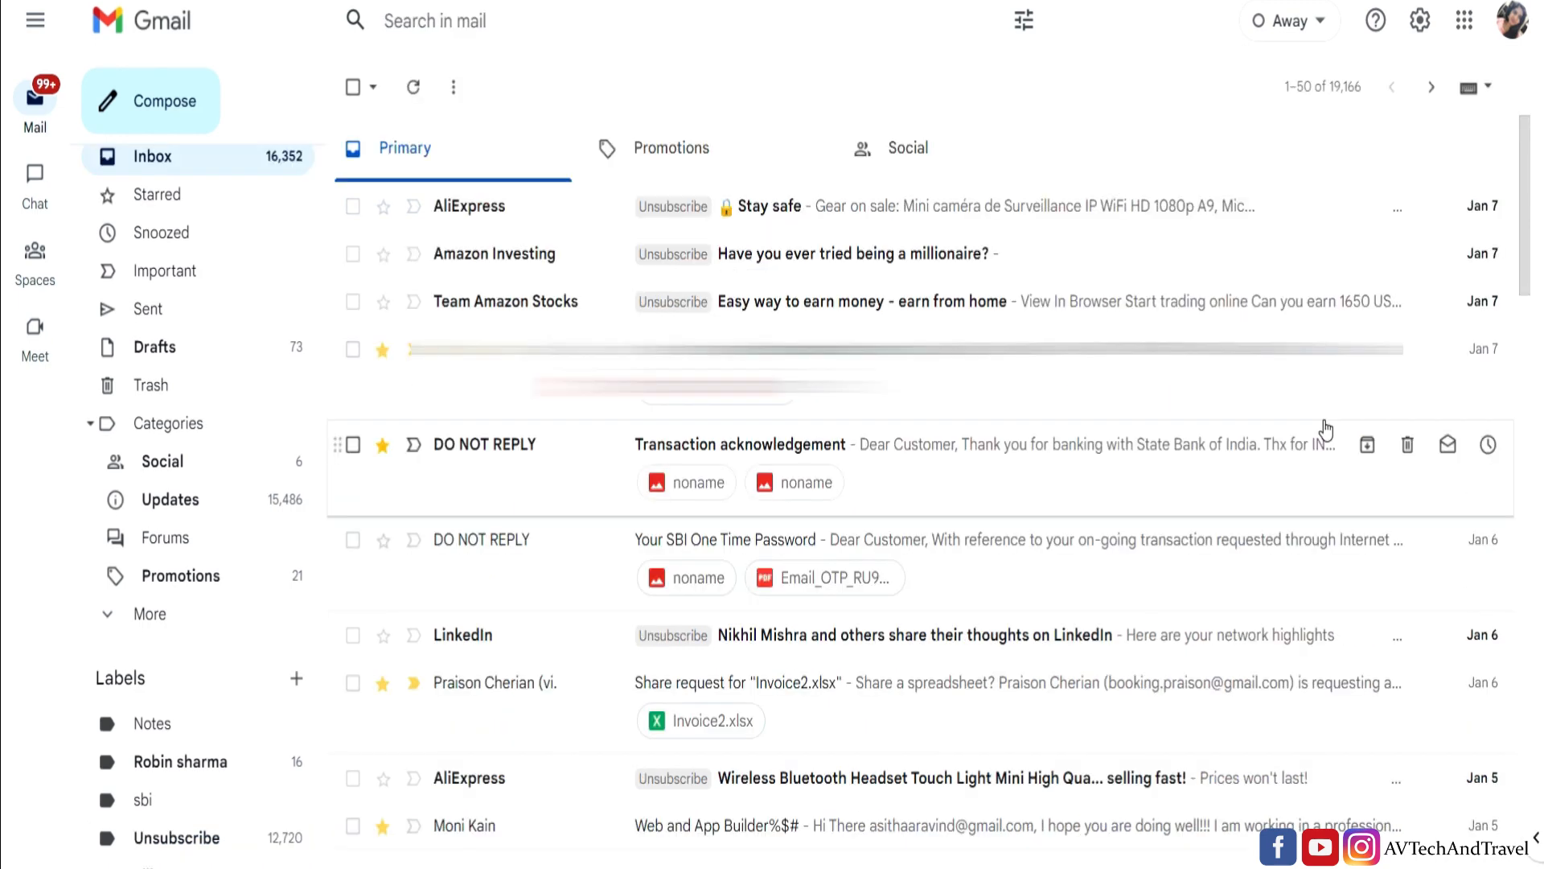
Open the label choices for the LinkedIn message in the inbox and start creating a new label from there
right_click(970, 642)
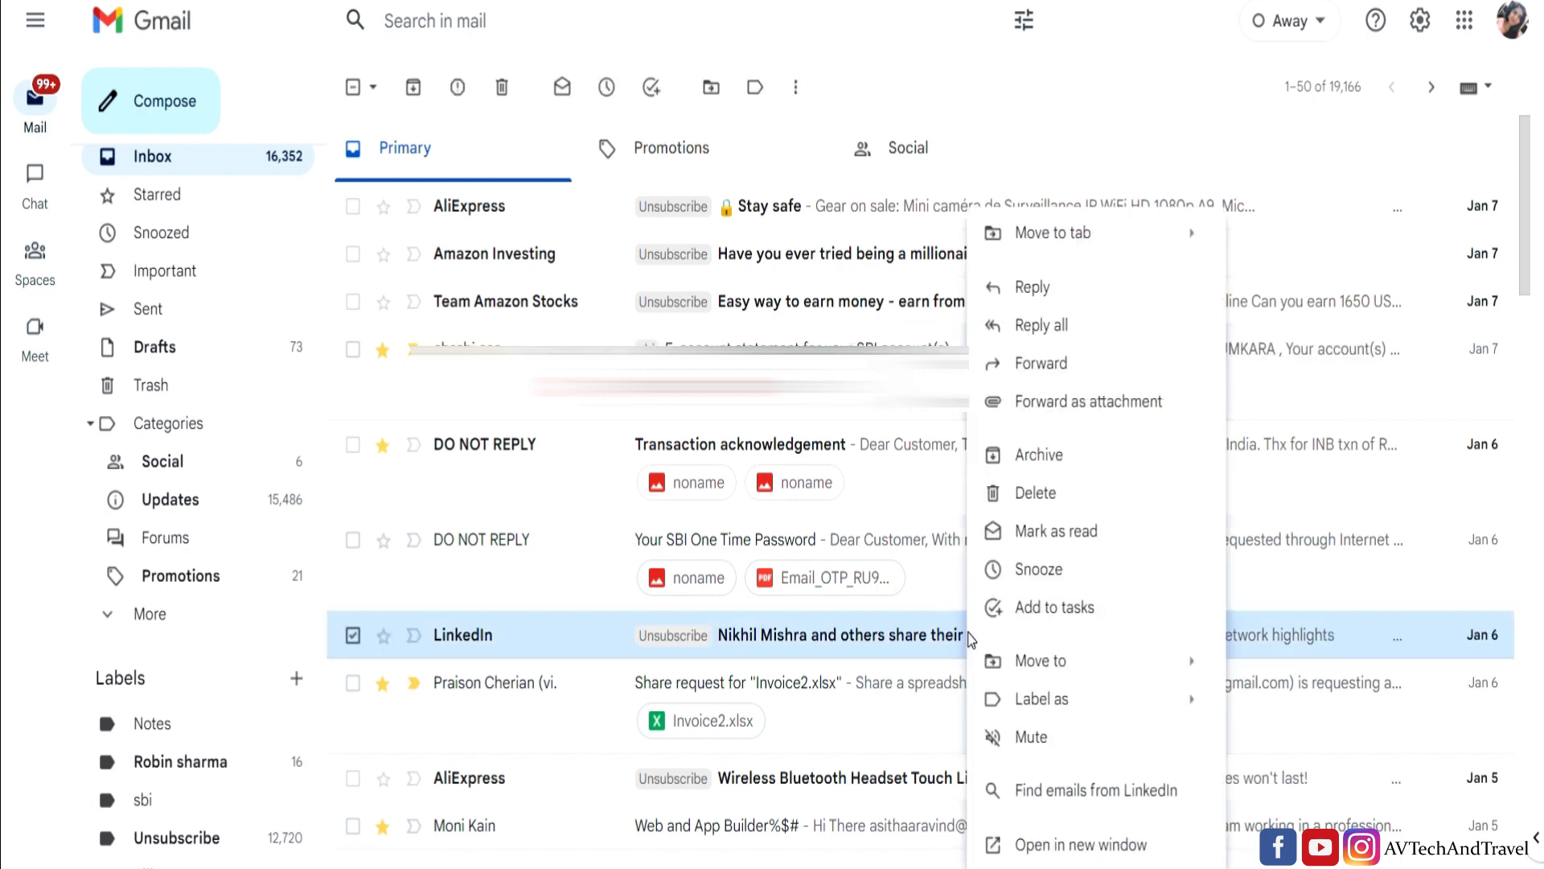
mouse_move(1010, 701)
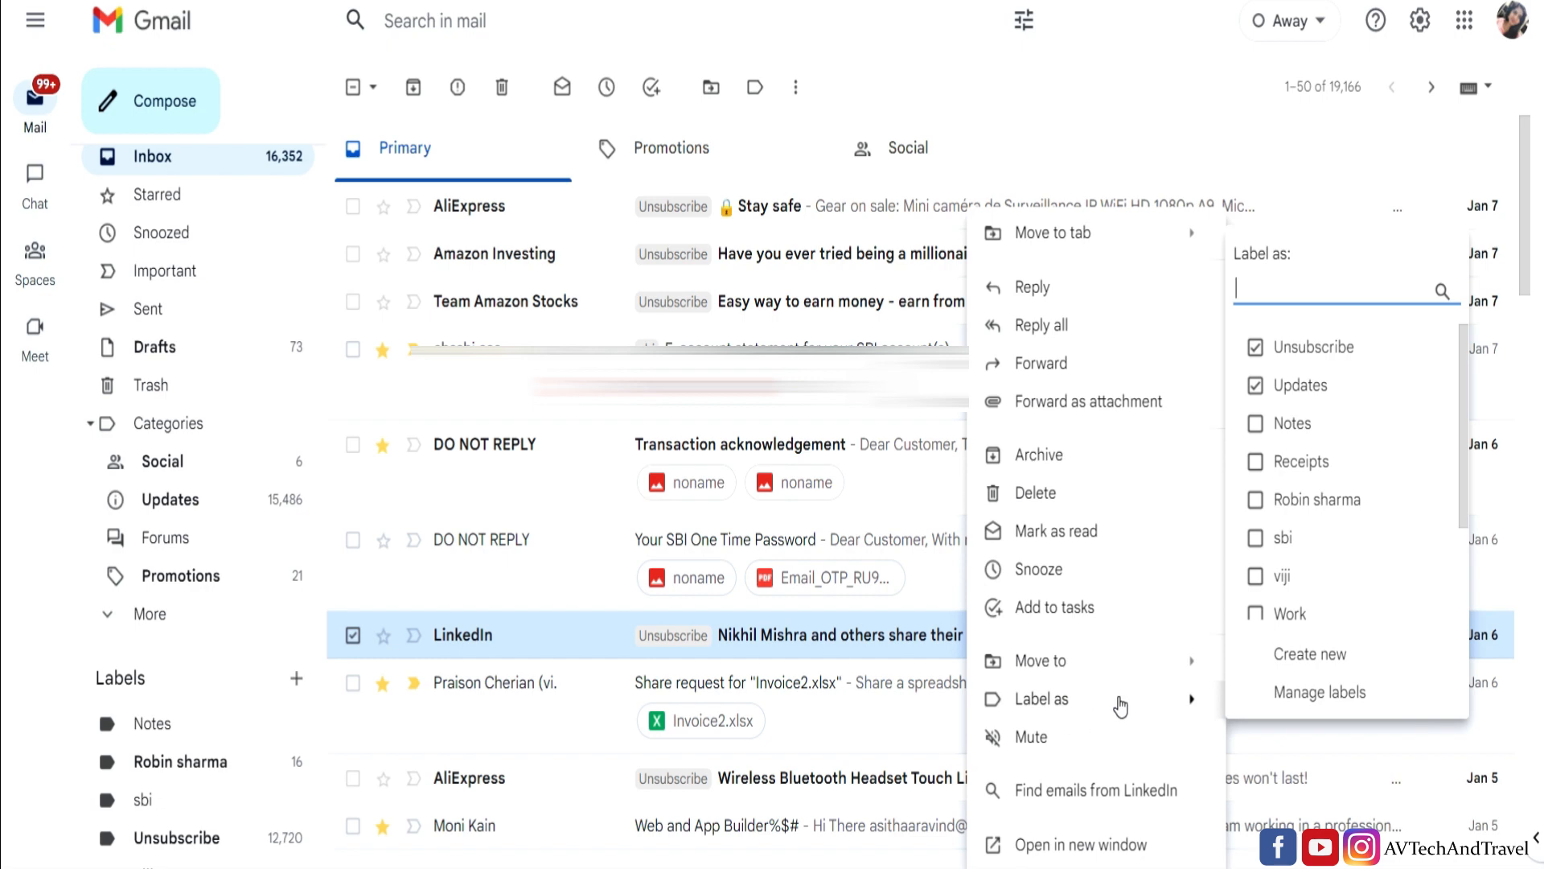
left_click(1308, 655)
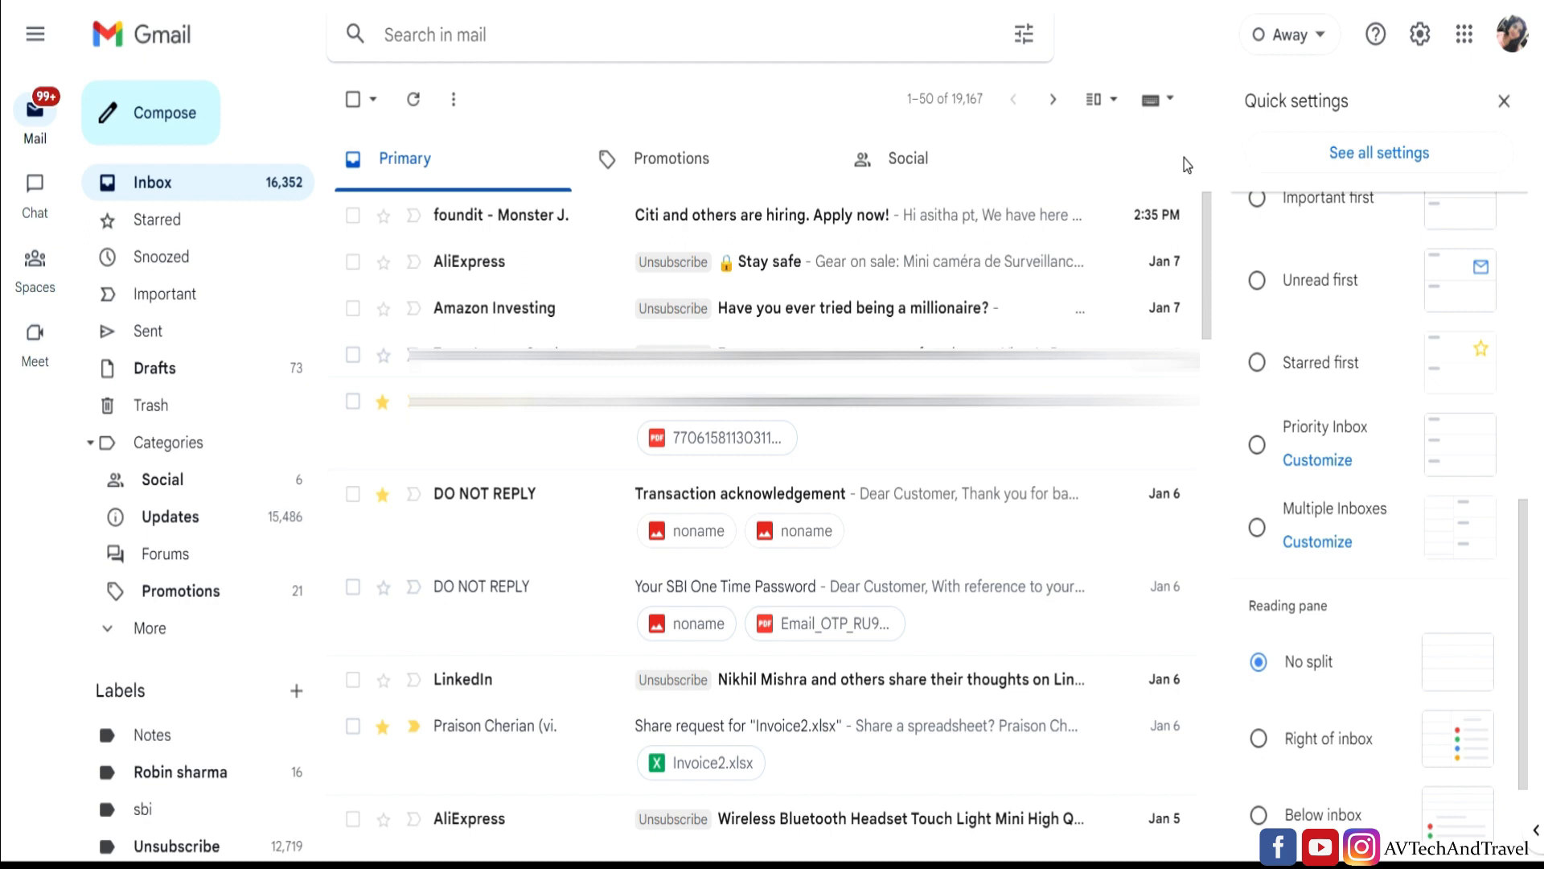
Search all mail for messages greater than 10 MB
left_click(1023, 45)
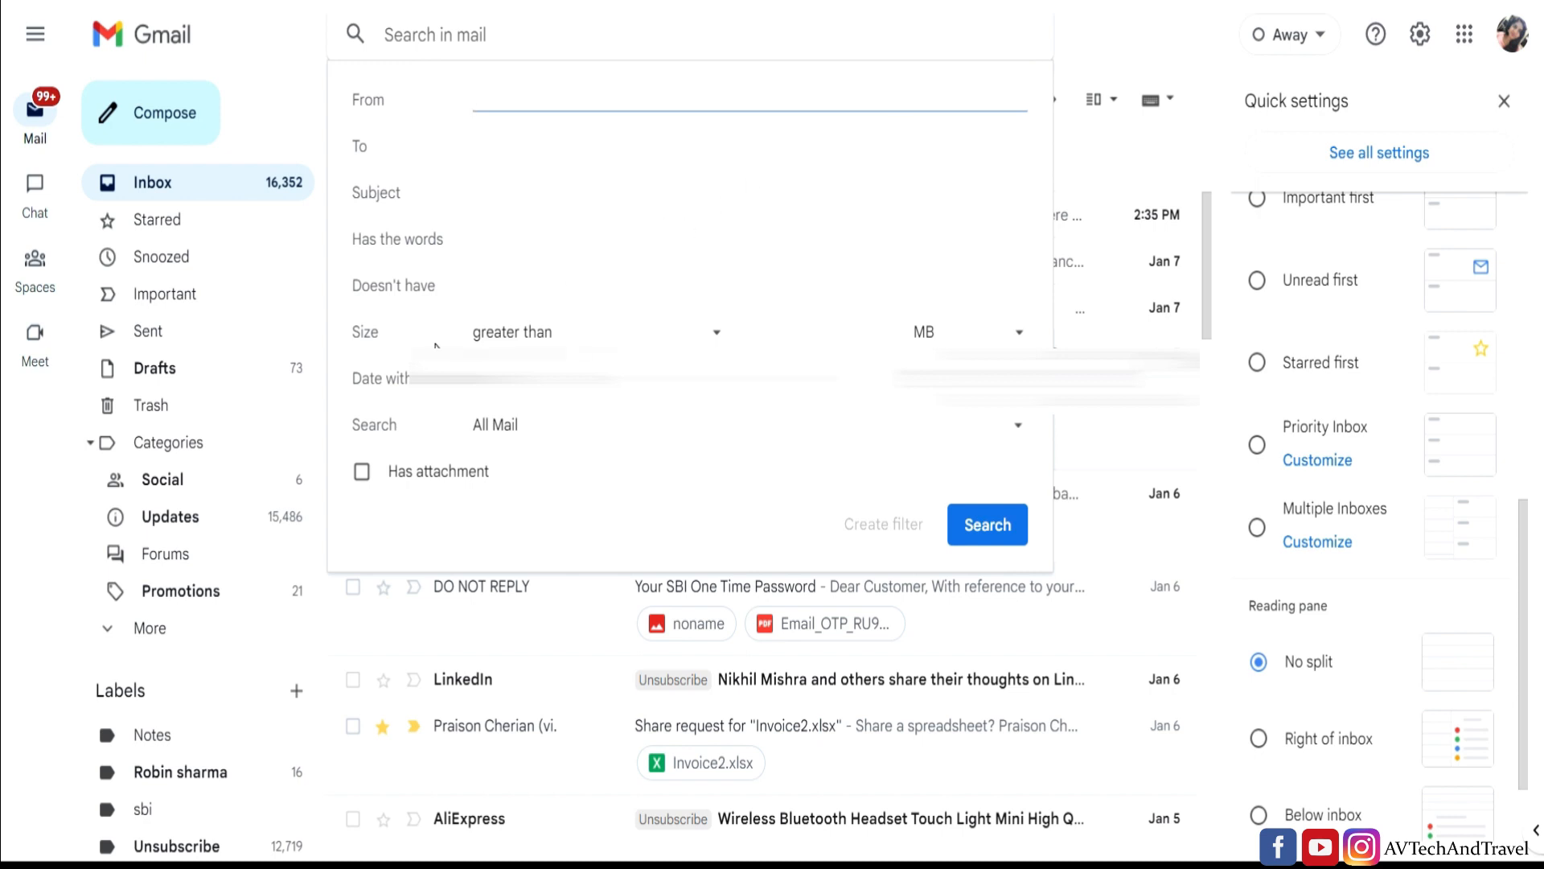
left_click(782, 335)
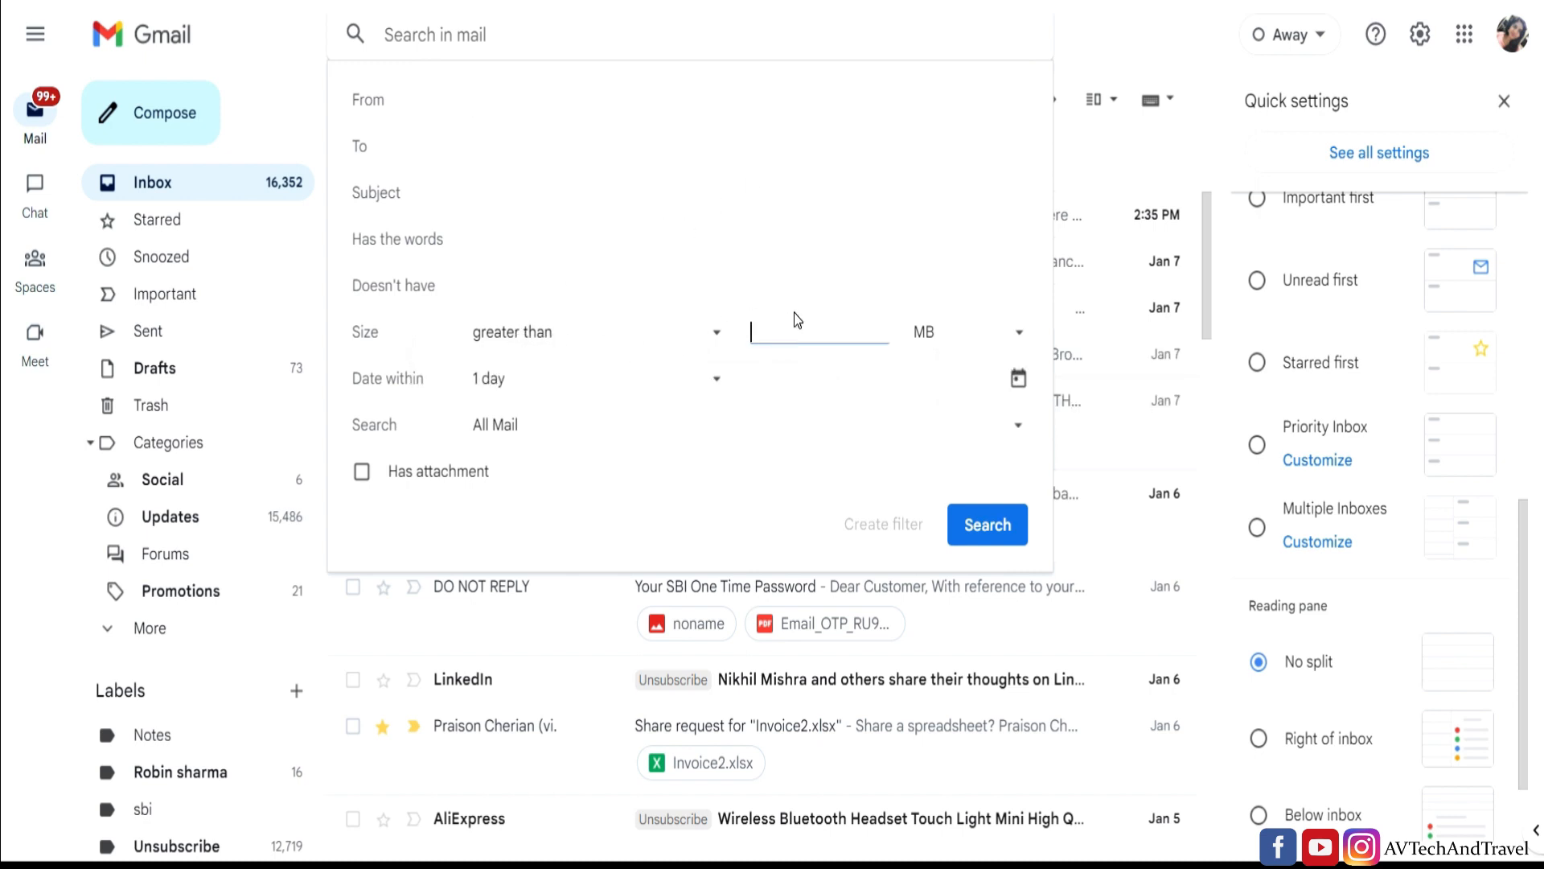
type("10")
left_click(980, 544)
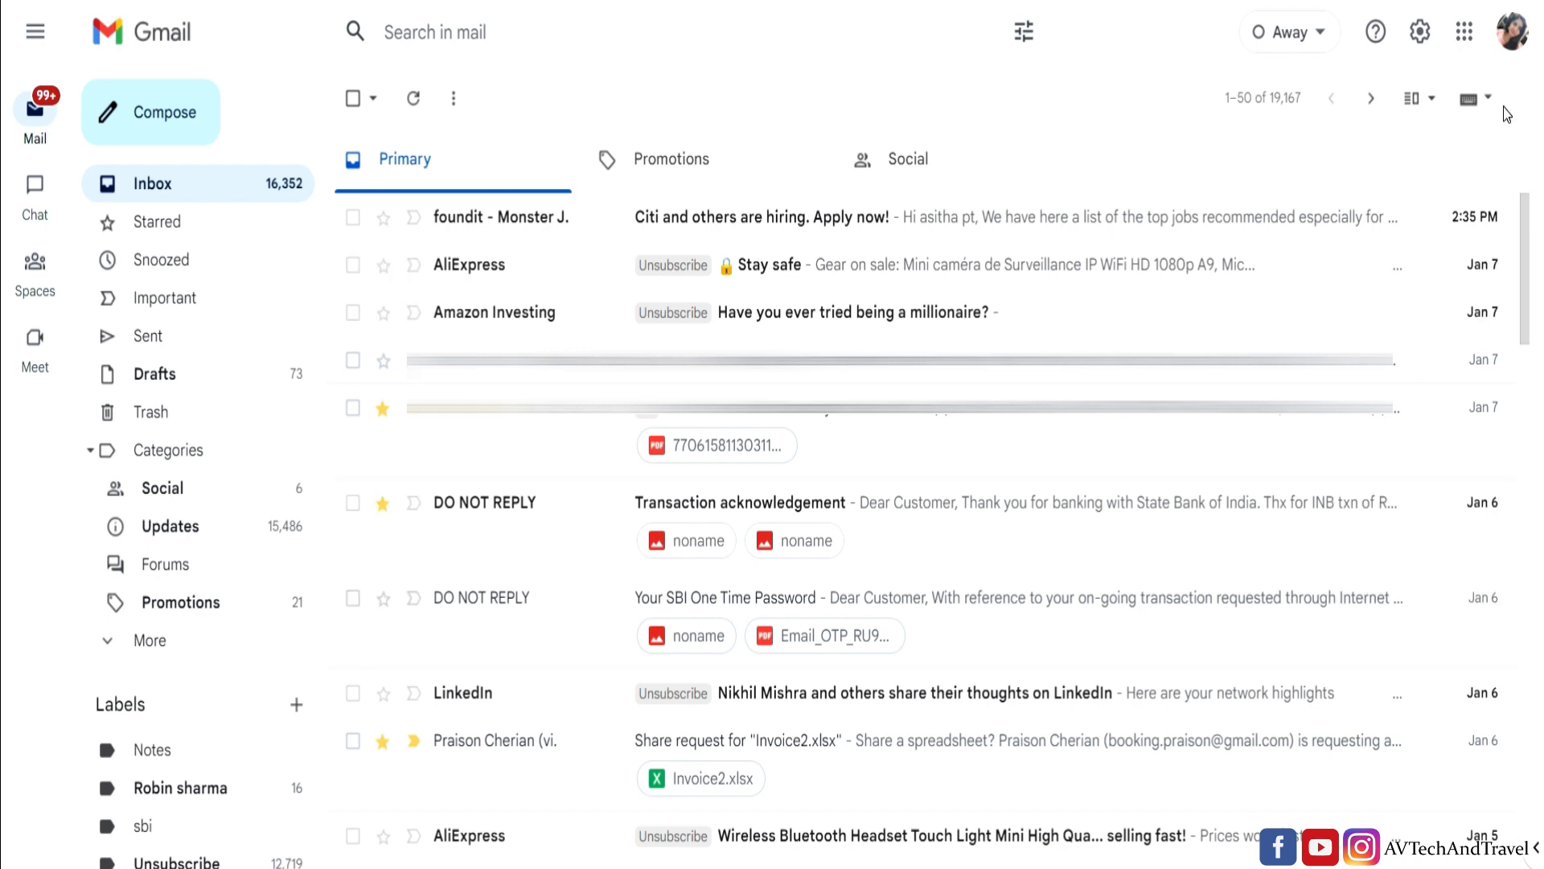
Open the Accounts and Import settings and view the form for adding another email address to send mail from
left_click(1420, 32)
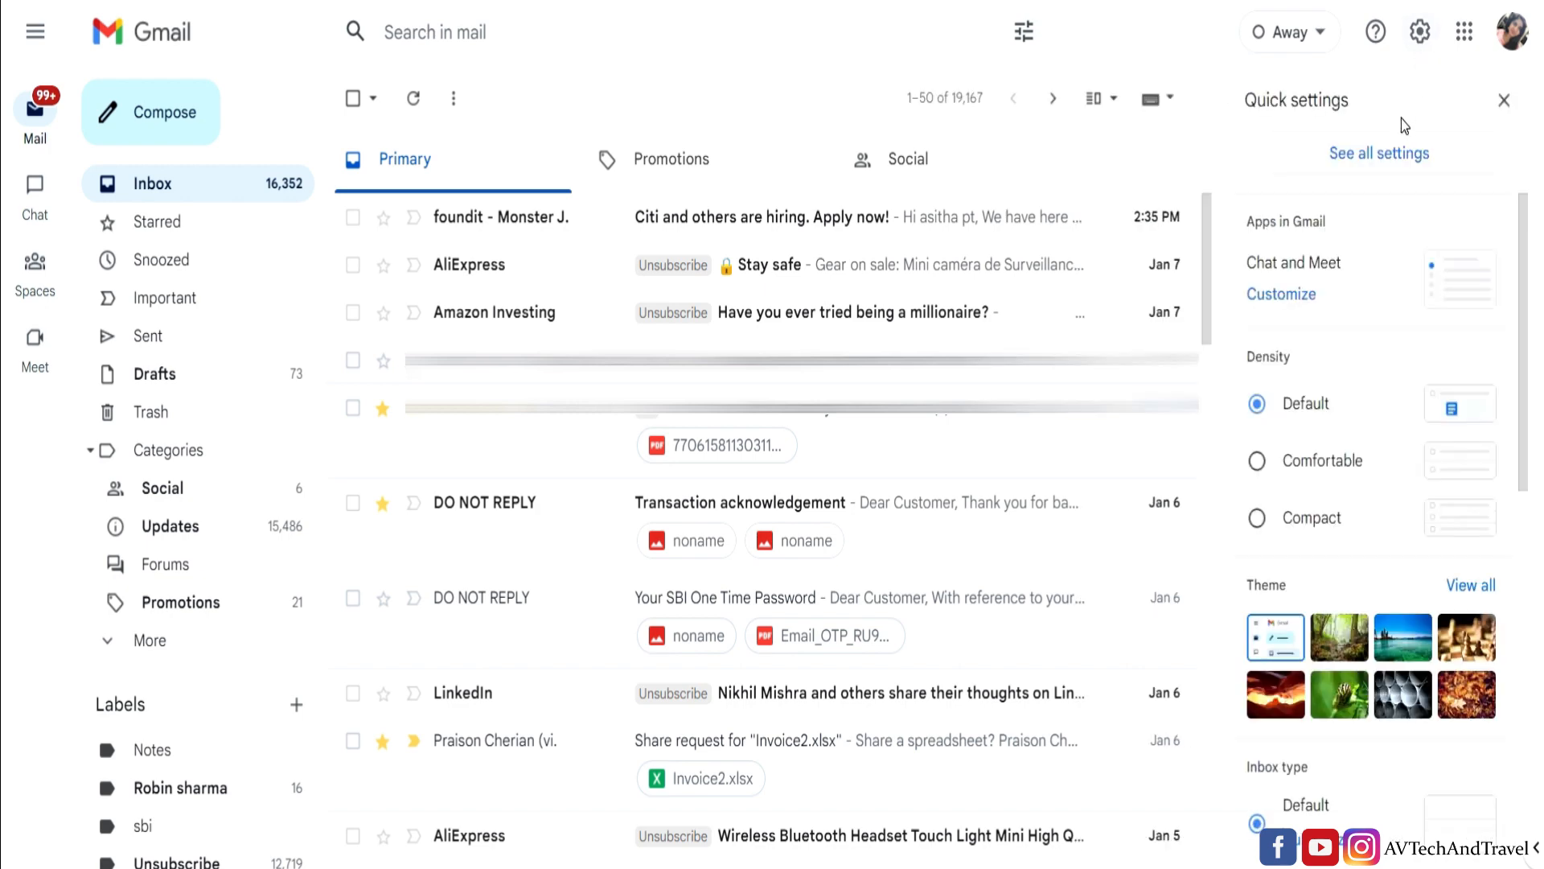
left_click(1388, 161)
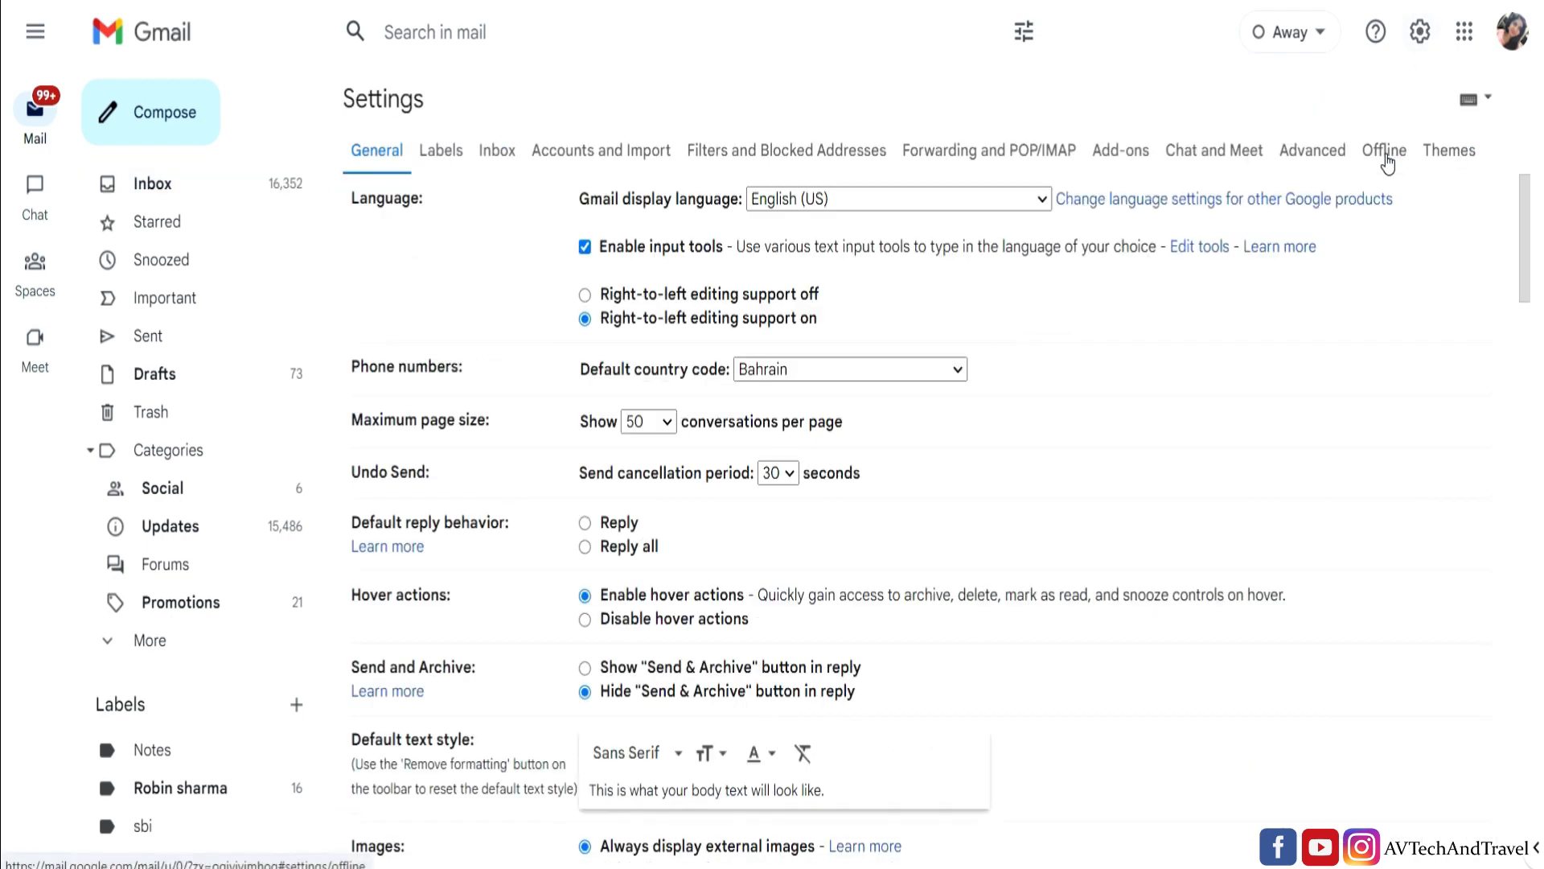
left_click(623, 157)
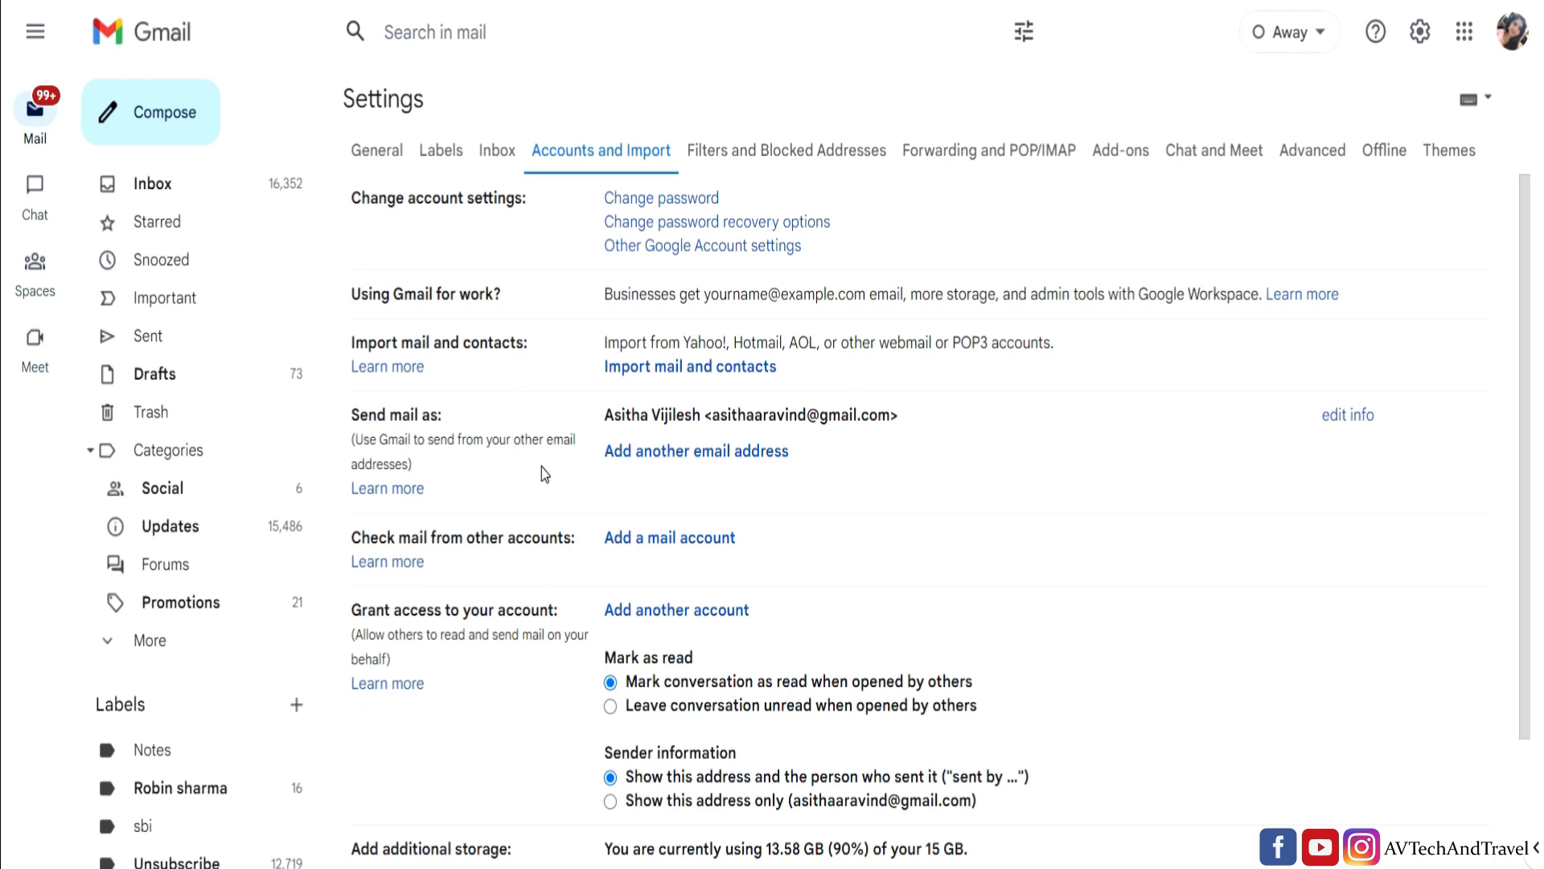
left_click(692, 452)
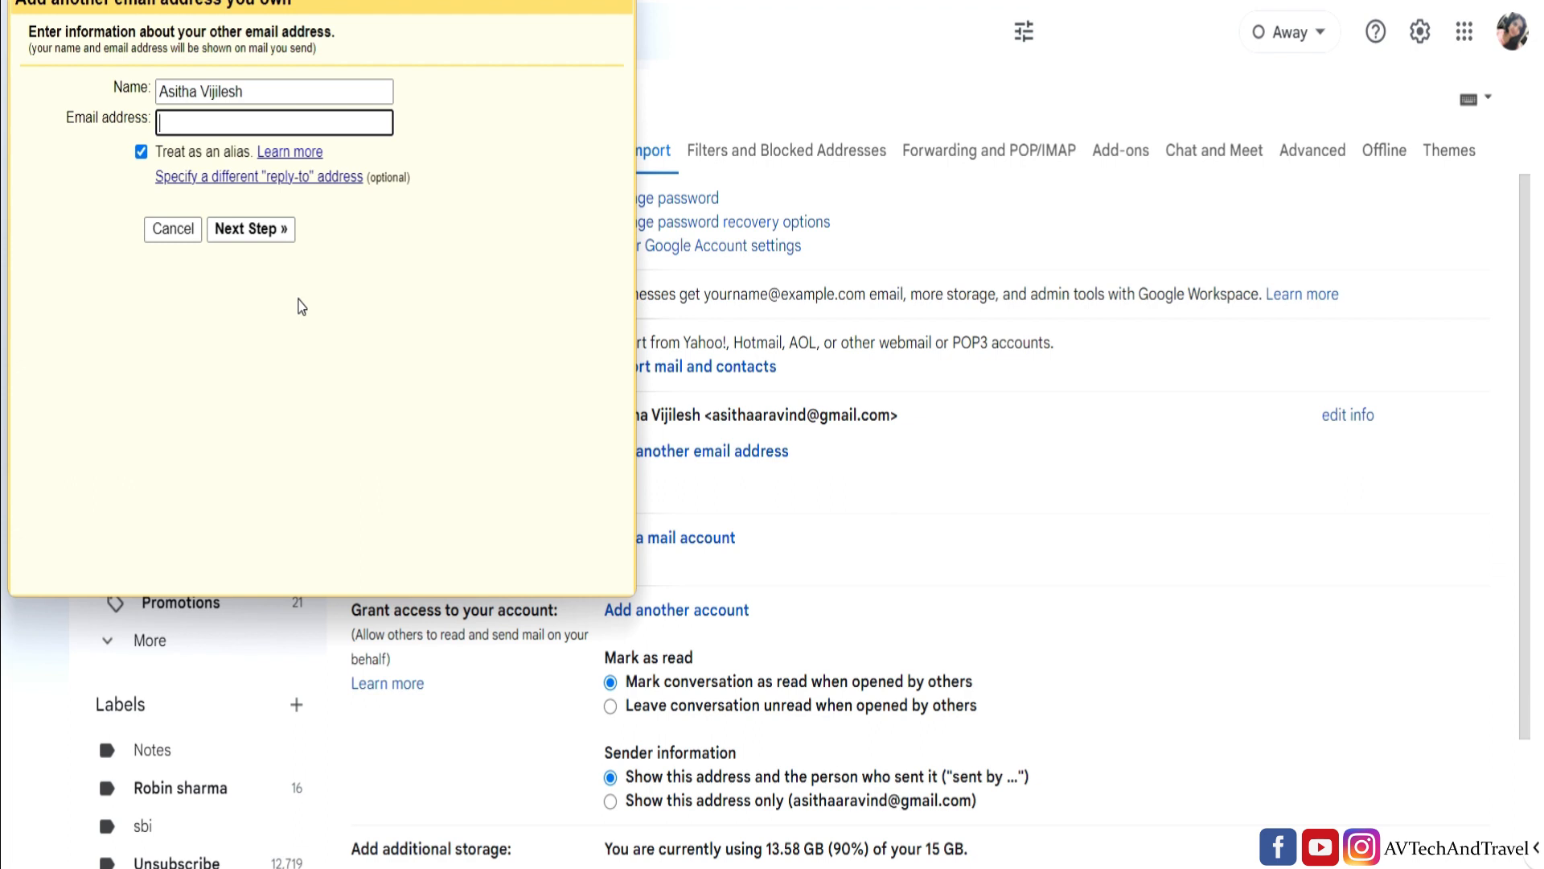
left_click(1128, 435)
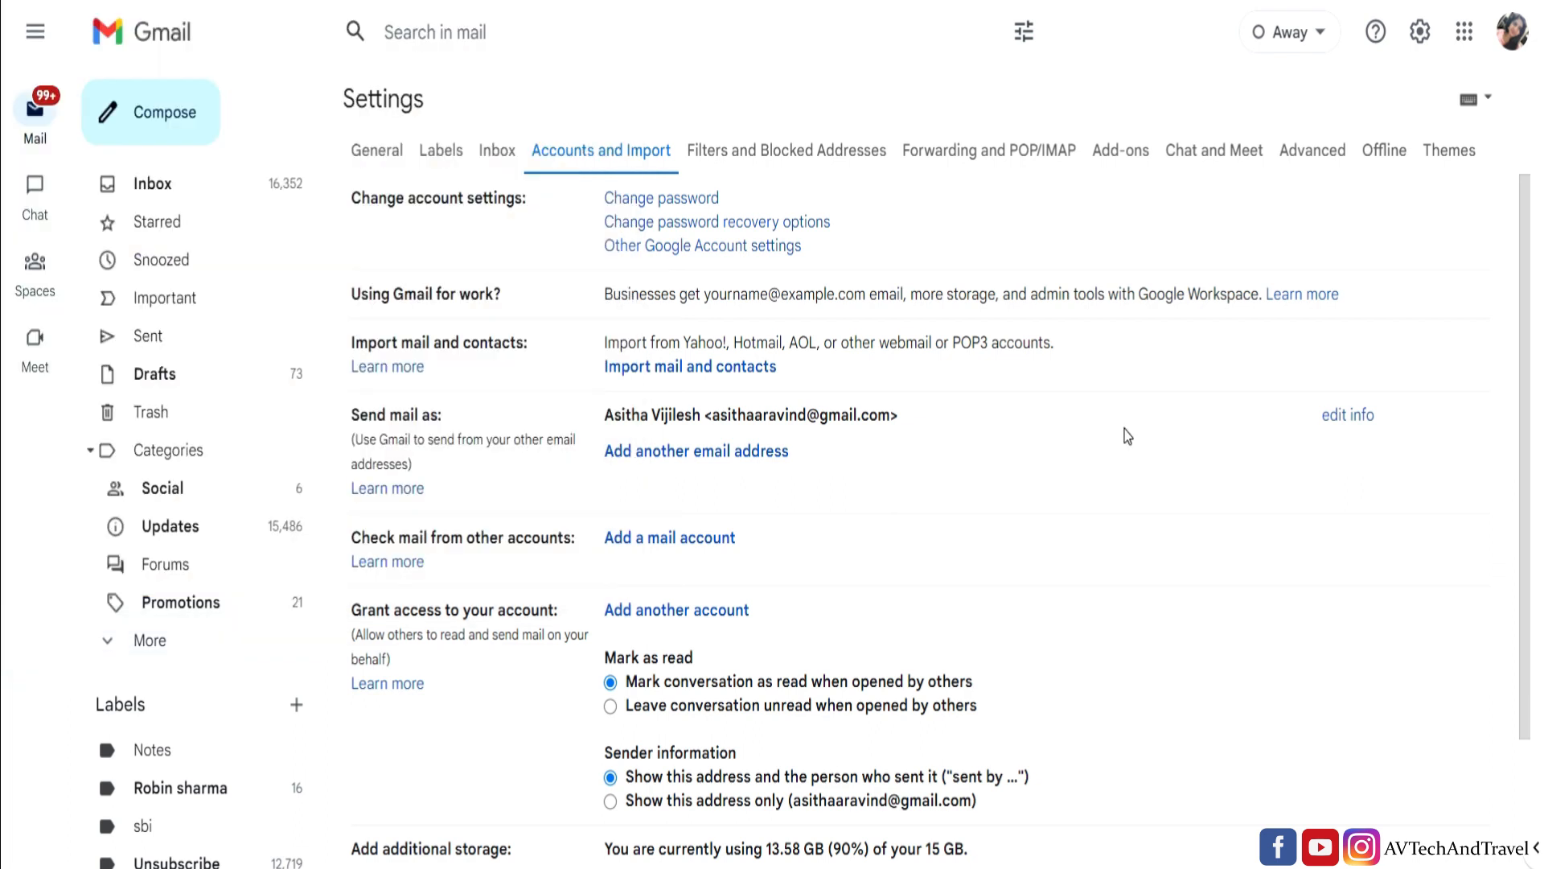